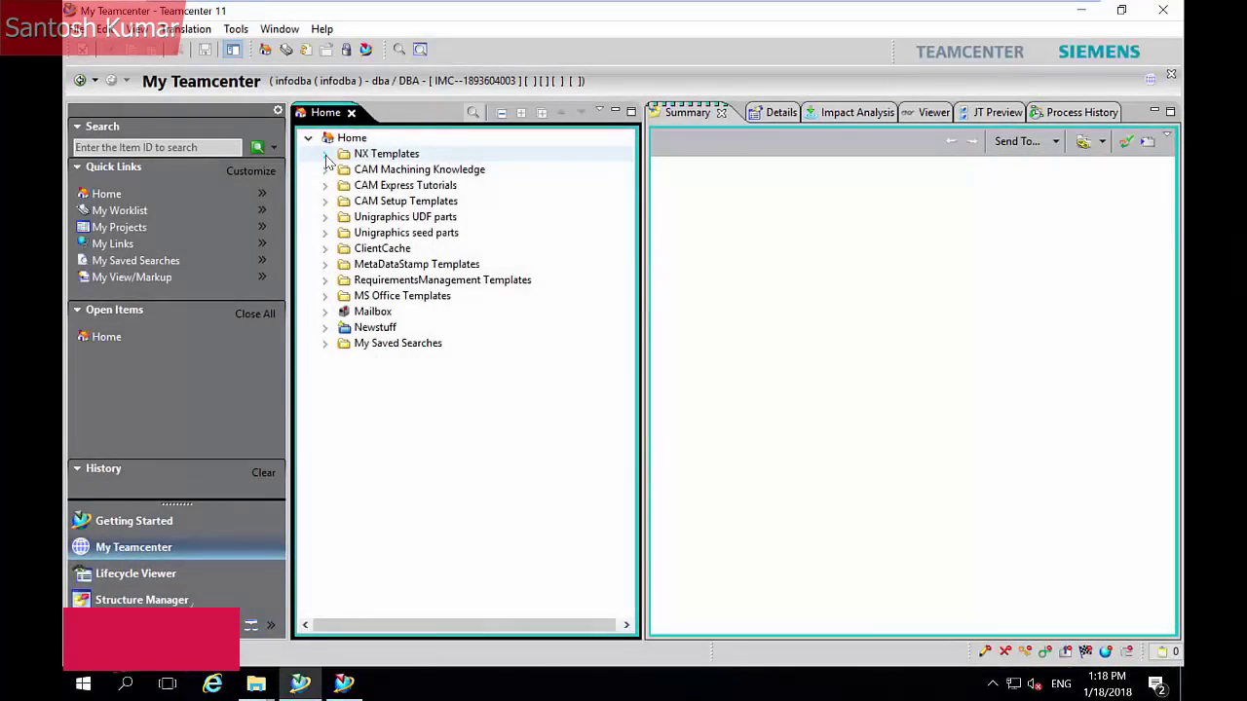
Expand NX Templates in the Home tree and scroll through its template items
{"action": "left_click", "coordinate": [326, 156]}
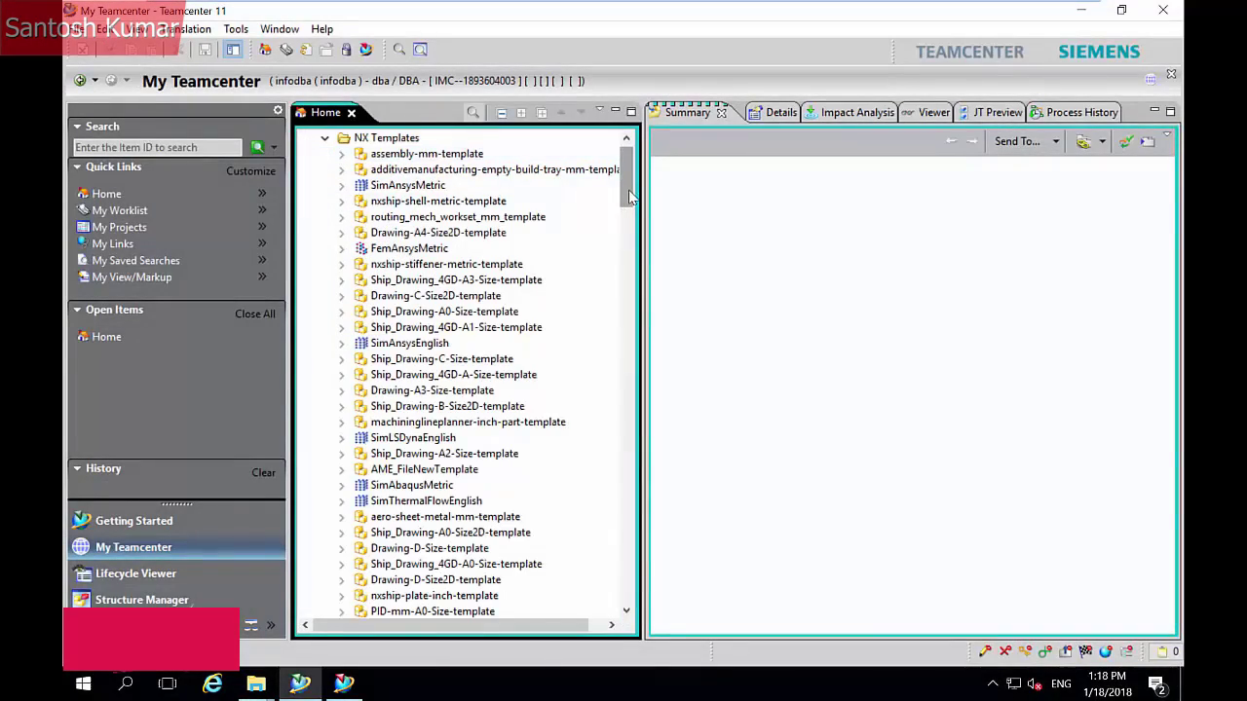
{"action": "left_click_drag", "start_coordinate": [629, 192], "coordinate": [631, 598]}
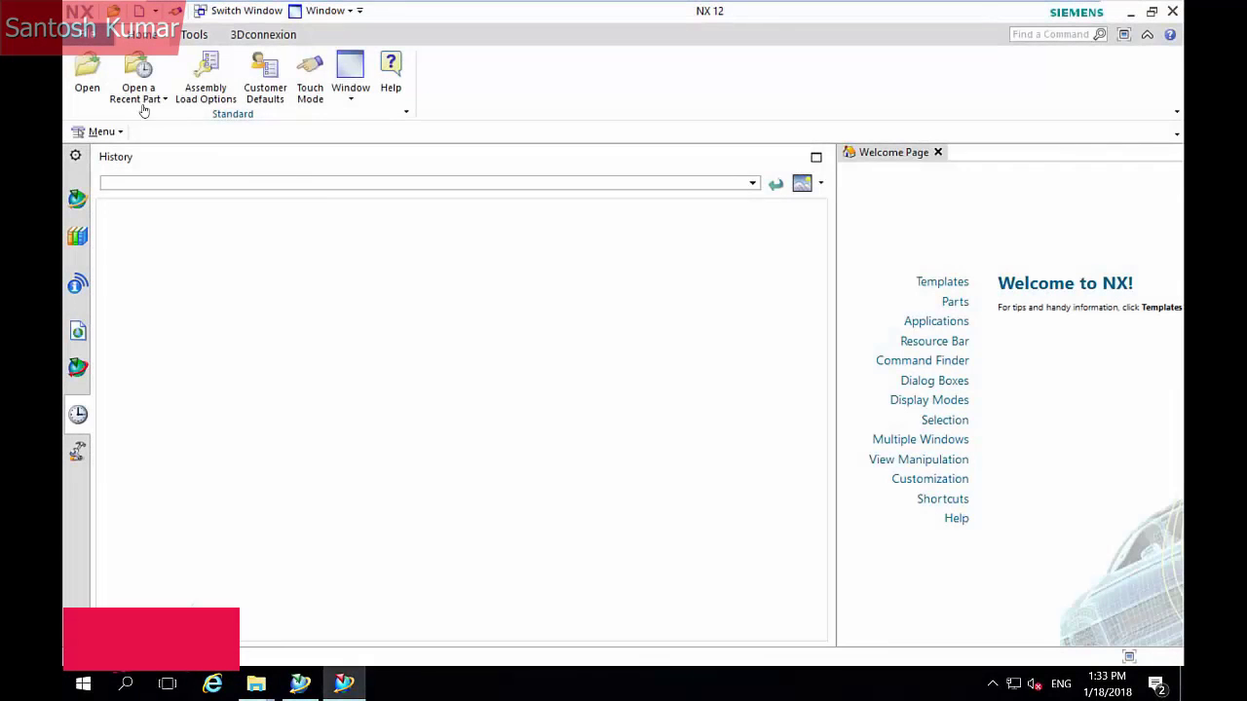
Open NX 12's New Item dialog and browse its Drawing and Manufacturing templates
{"action": "left_click", "coordinate": [88, 43]}
{"action": "mouse_move", "coordinate": [104, 59]}
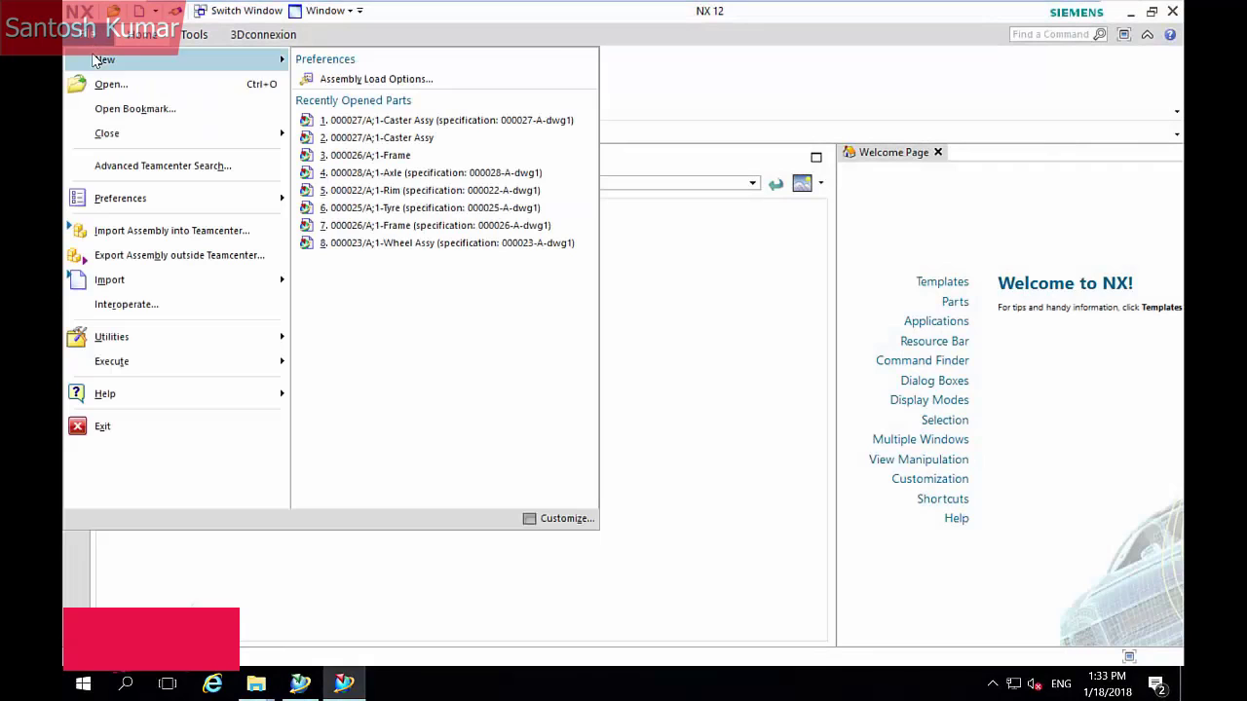
{"action": "left_click", "coordinate": [349, 107]}
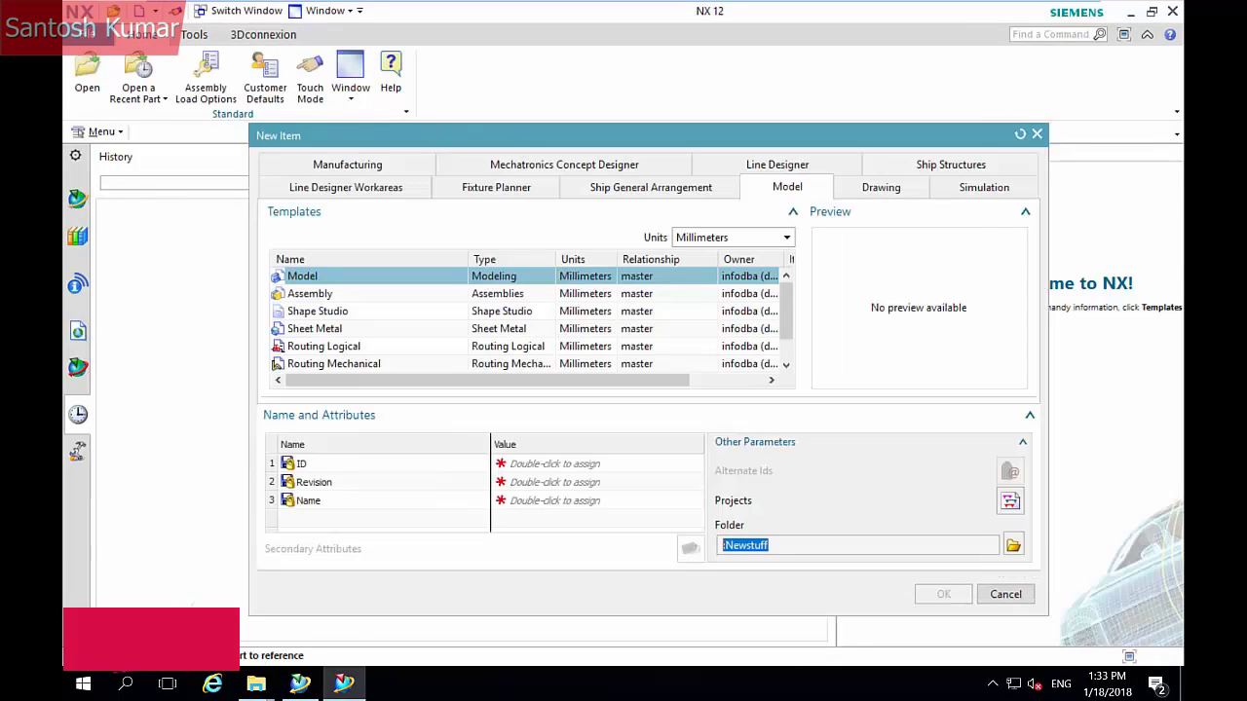
{"action": "left_click_drag", "start_coordinate": [517, 141], "coordinate": [402, 121]}
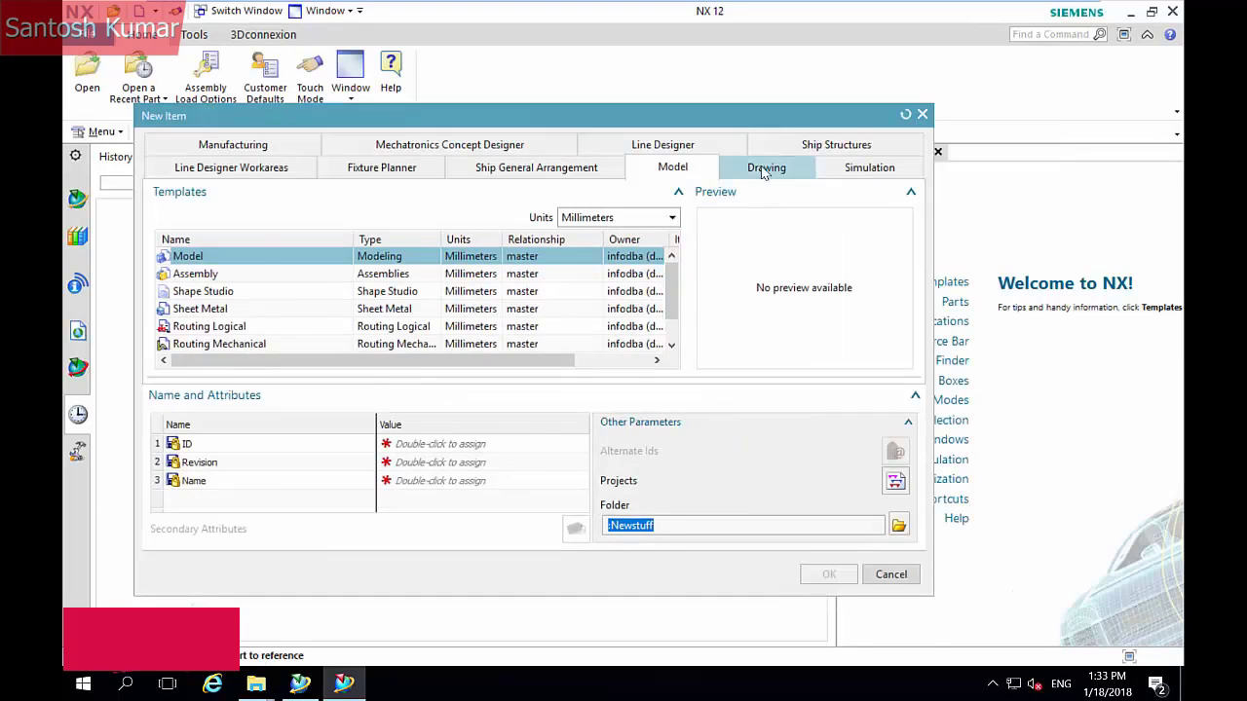
{"action": "left_click", "coordinate": [764, 172]}
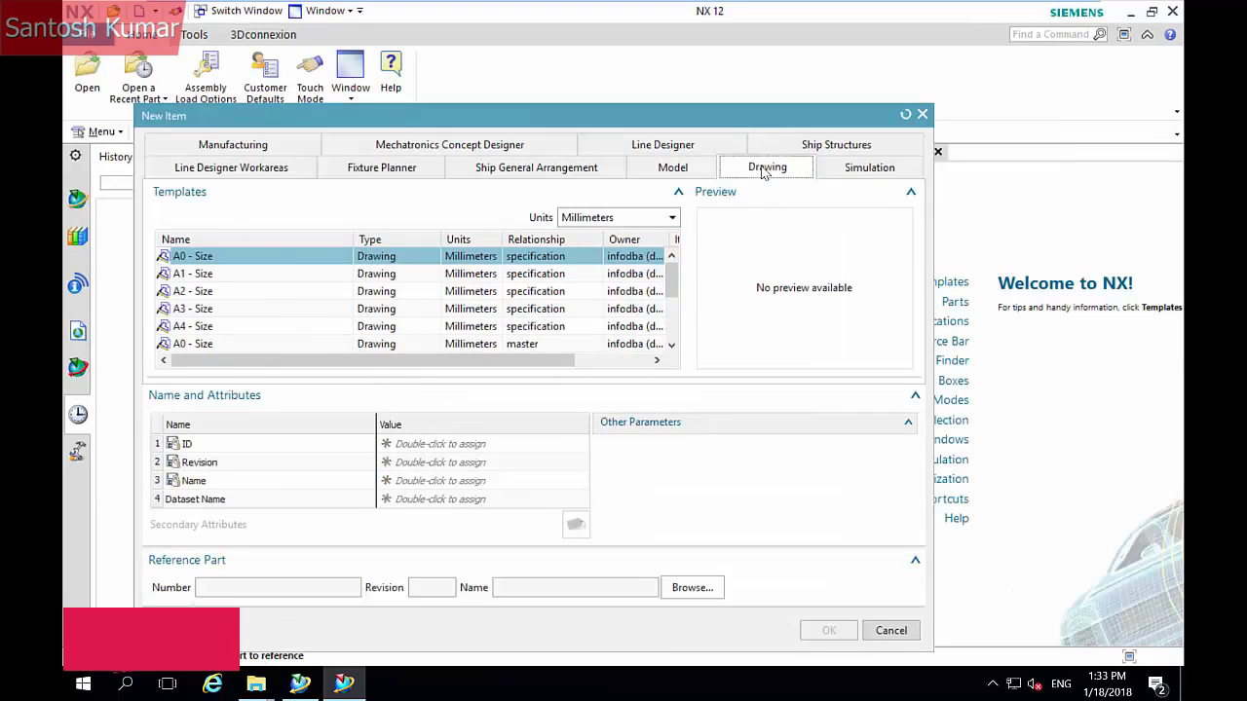
{"action": "left_click", "coordinate": [260, 146]}
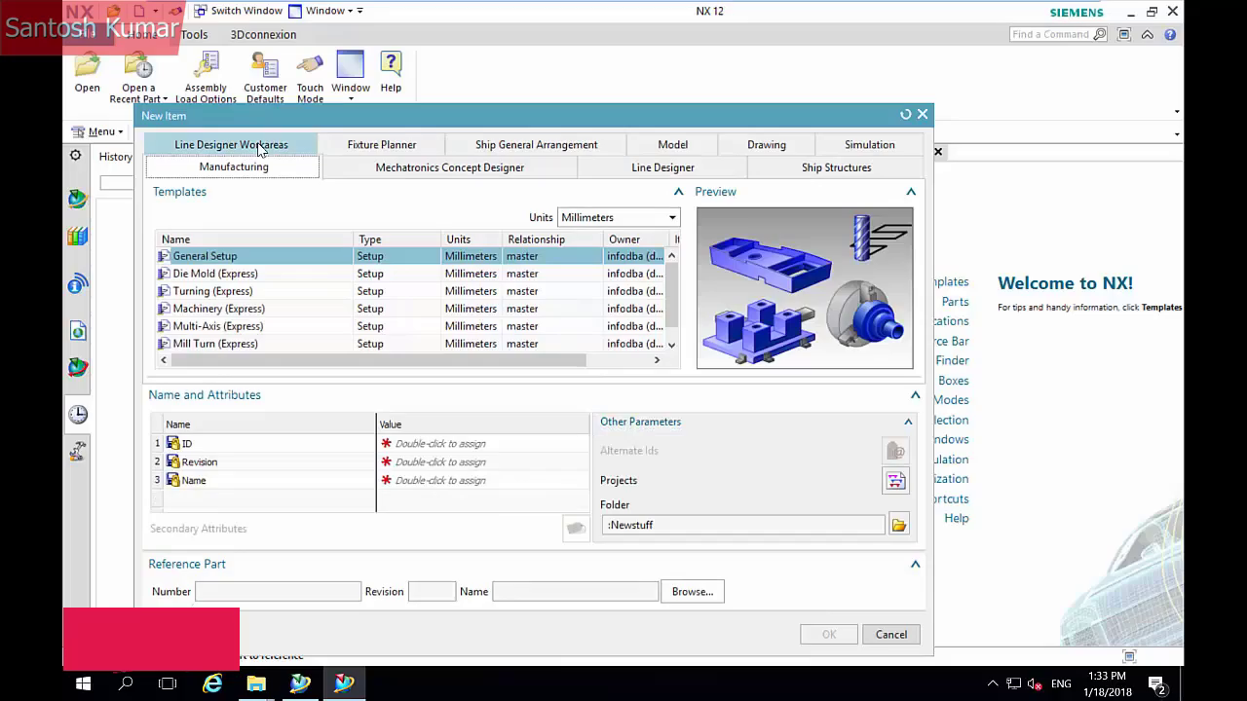
{"action": "left_click", "coordinate": [728, 151]}
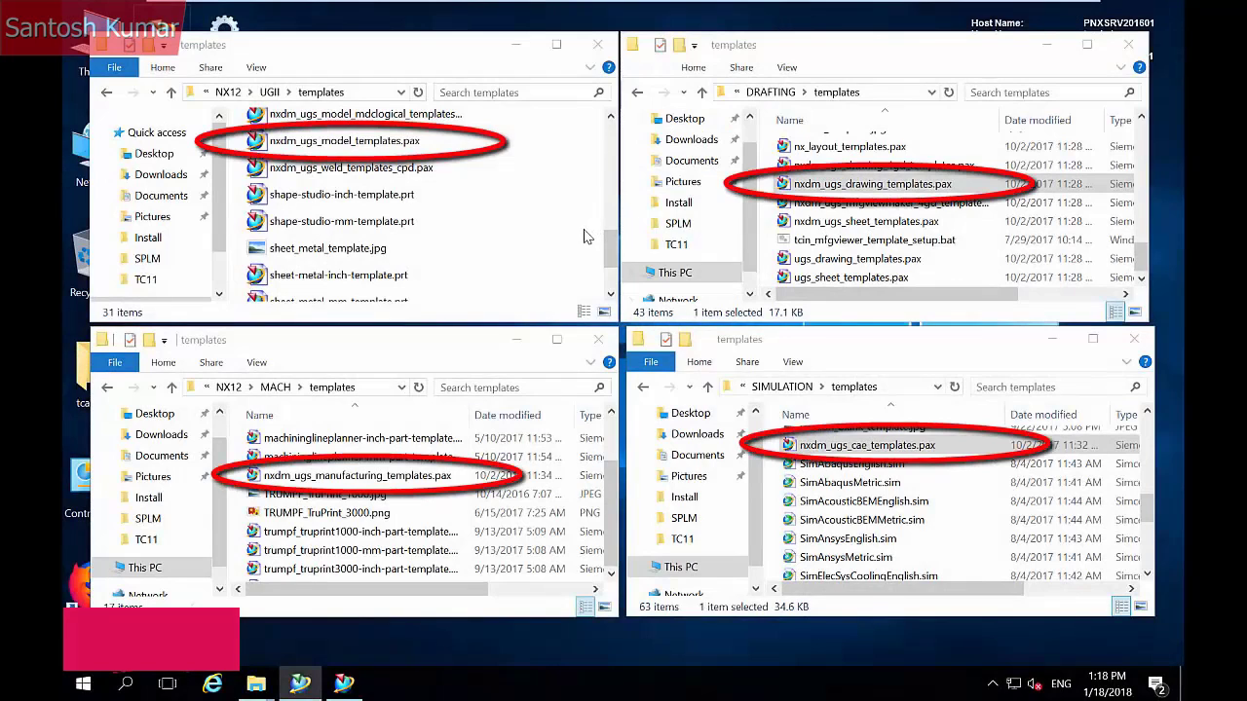
Select the model, drawing, manufacturing and CAE nxdm_ugs_*_templates.pax files in Explorer
{"action": "left_click", "coordinate": [433, 142]}
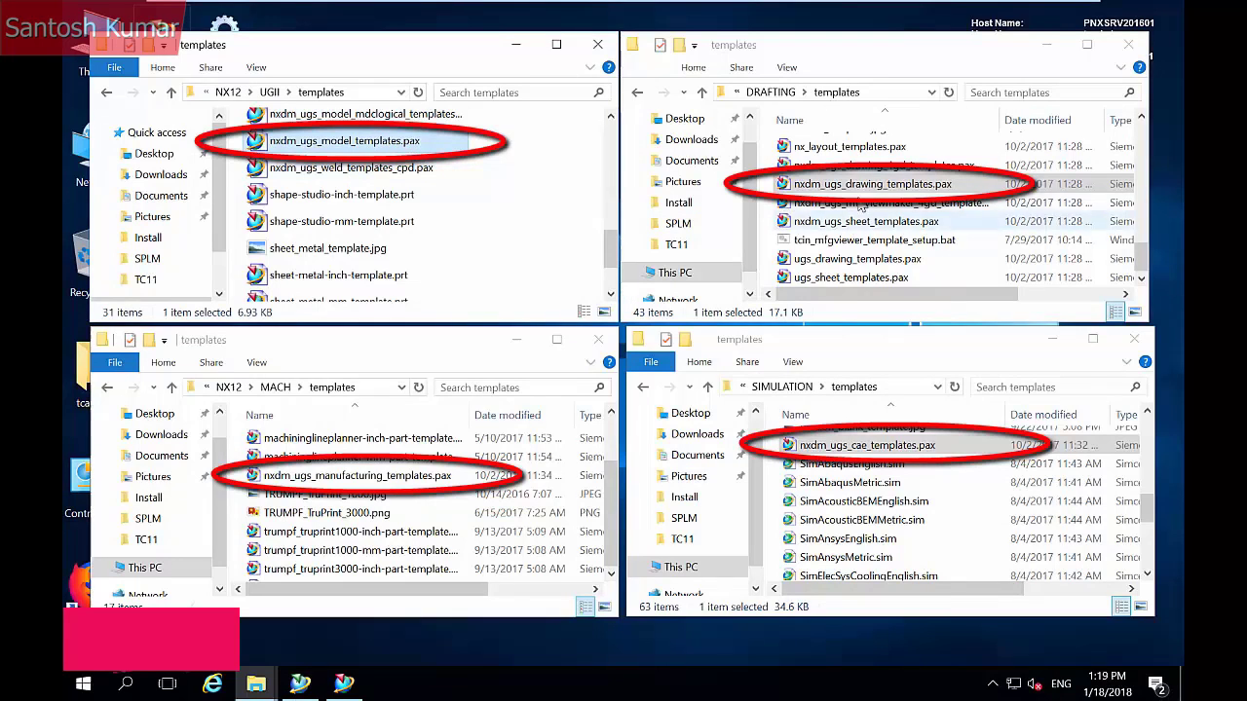
{"action": "left_click", "coordinate": [864, 187]}
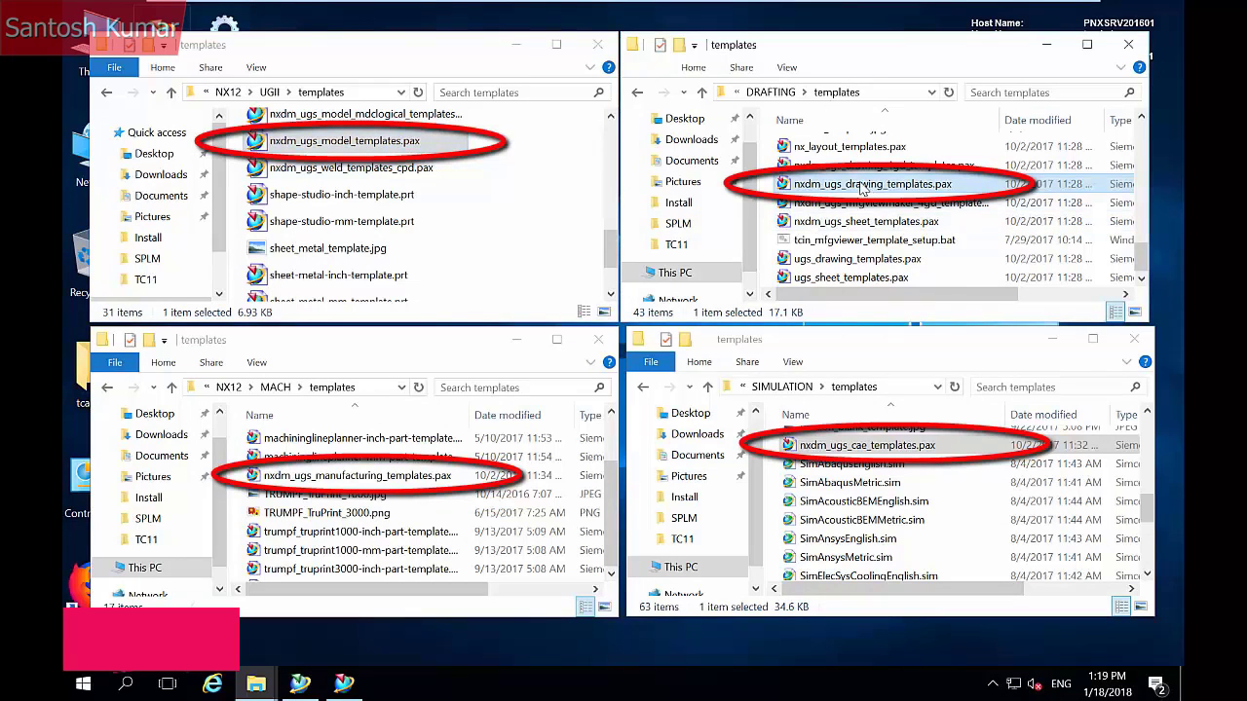
{"action": "left_click", "coordinate": [440, 478]}
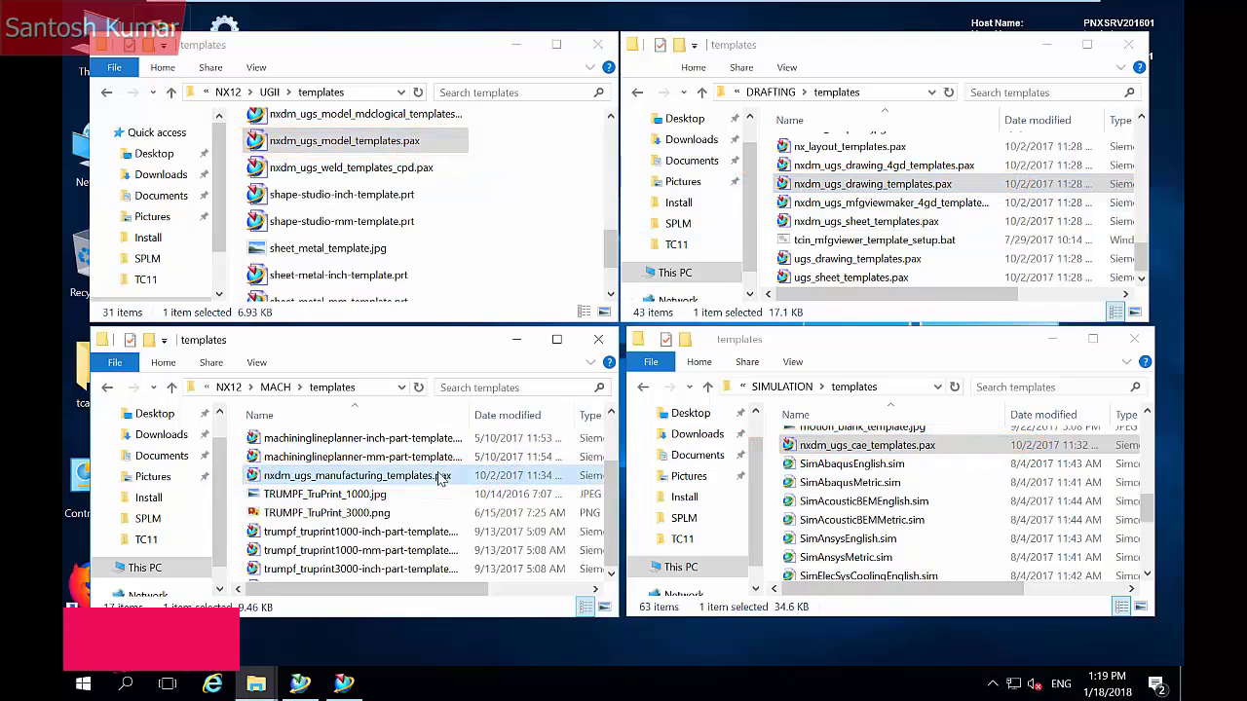
{"action": "left_click", "coordinate": [892, 448]}
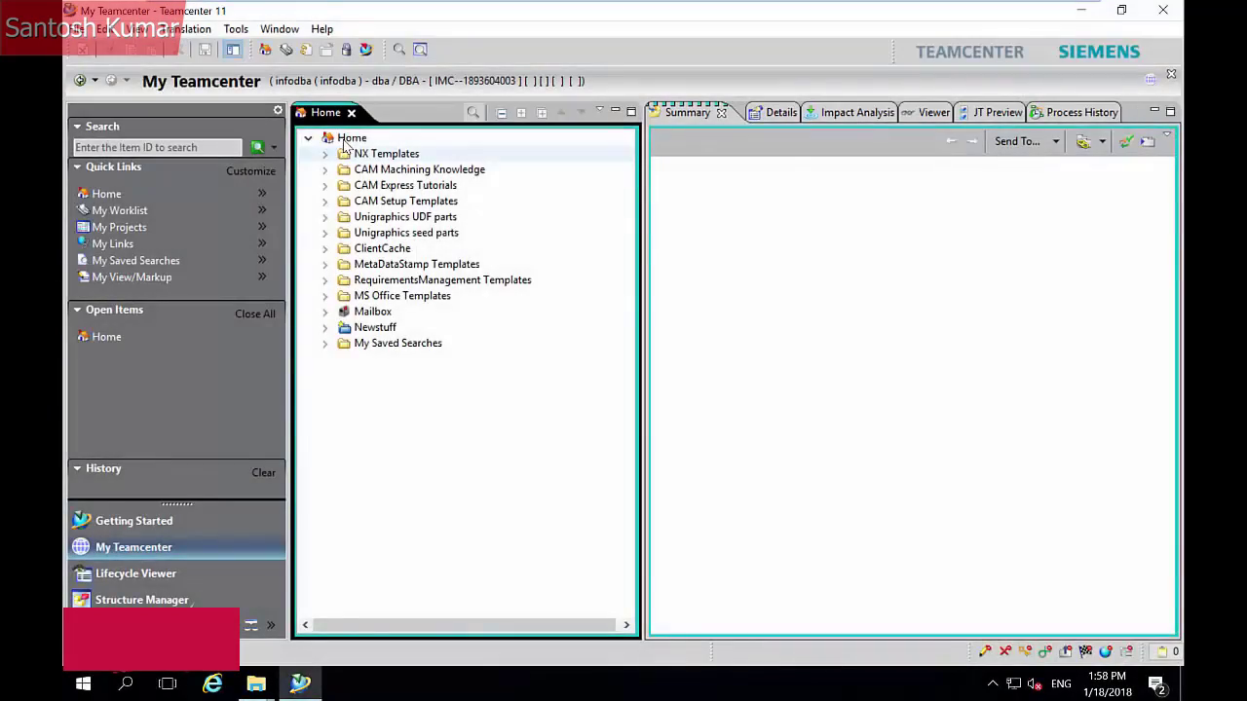
Create a plain Folder named 'NX PAX Files' under Home and select it
{"action": "left_click", "coordinate": [351, 137]}
{"action": "left_click", "coordinate": [76, 28]}
{"action": "left_click", "coordinate": [288, 68]}
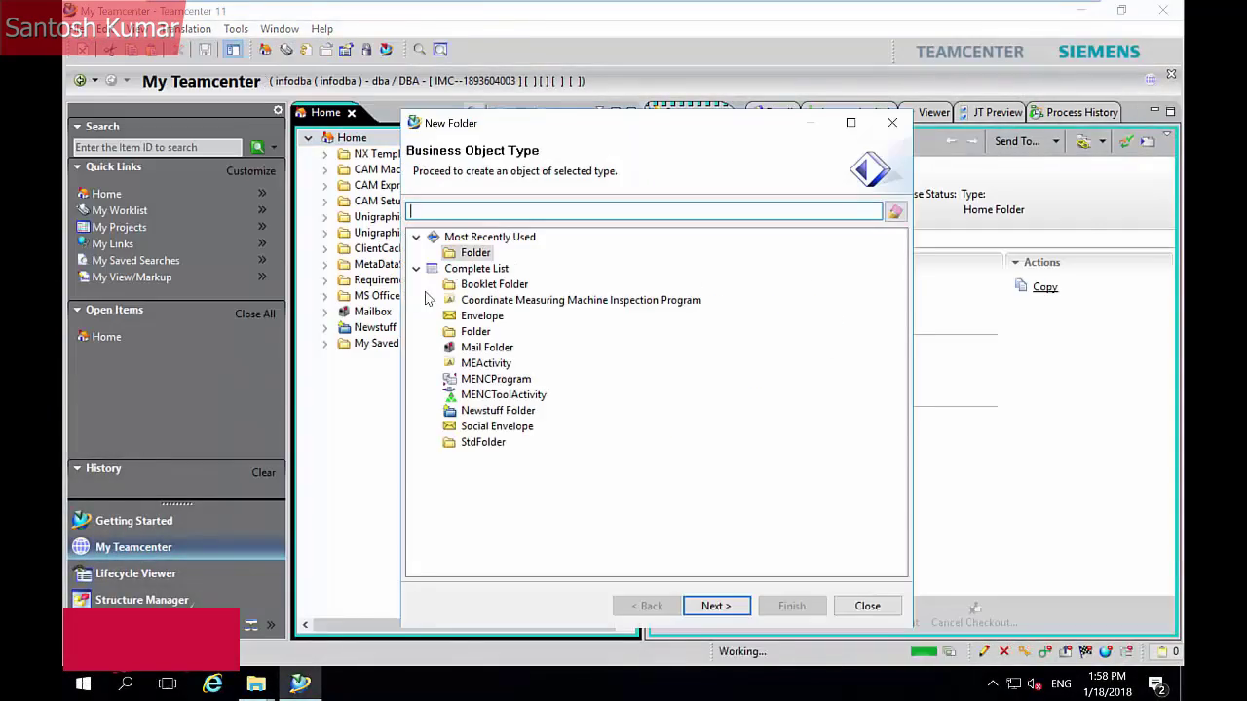
{"action": "double_click", "coordinate": [479, 248]}
{"action": "type", "text": "NX PAX Files"}
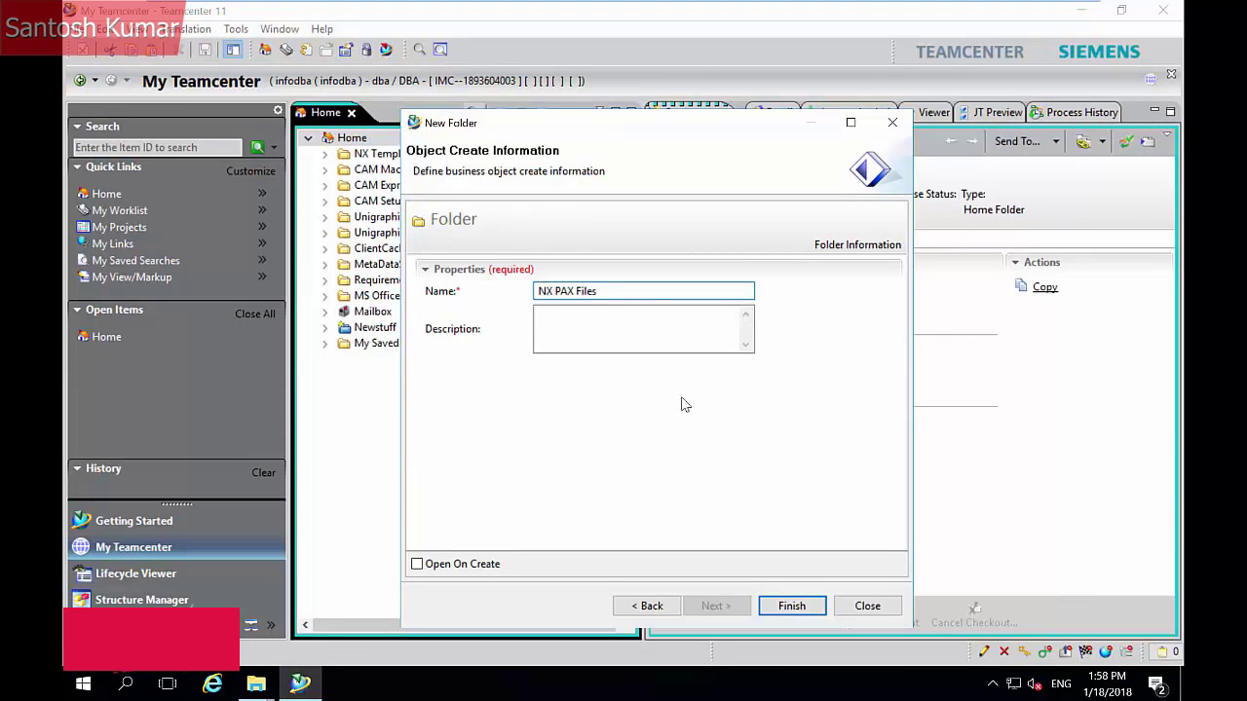
{"action": "left_click", "coordinate": [791, 605]}
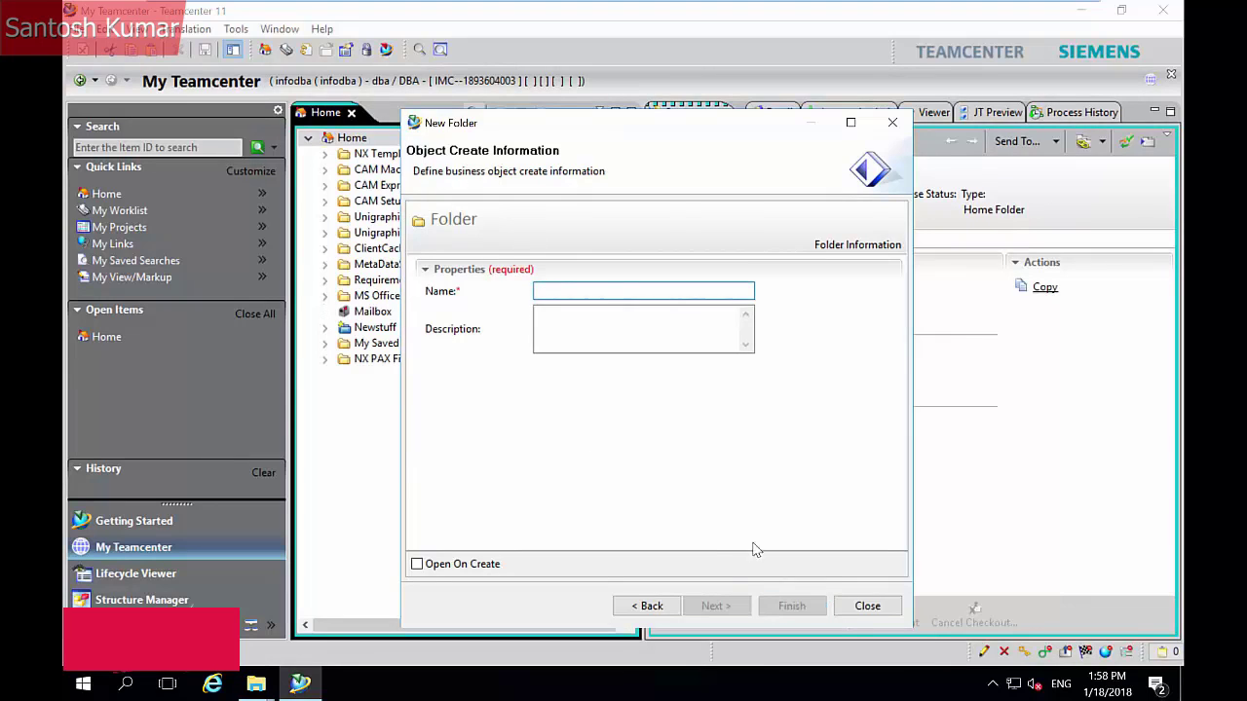
{"action": "left_click", "coordinate": [341, 359]}
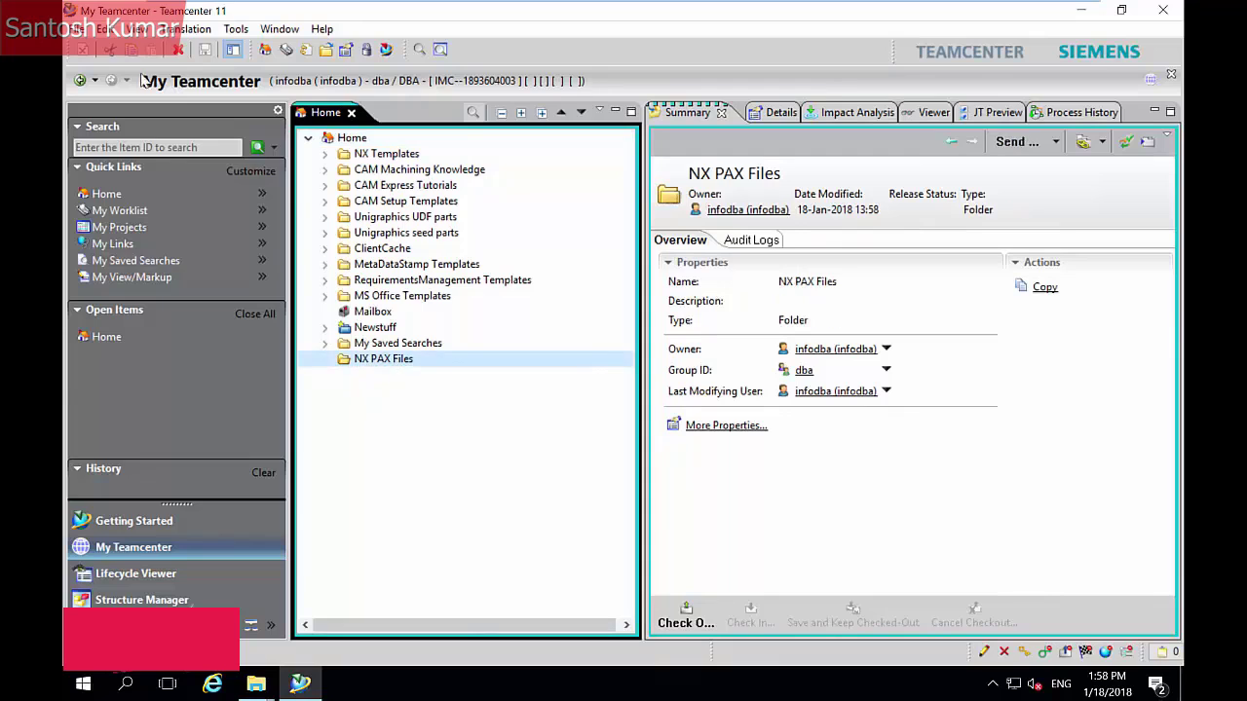
Create item PAX_NX_Model, with its generated revision and the ID reused as name
{"action": "left_click", "coordinate": [84, 29]}
{"action": "left_click", "coordinate": [360, 49]}
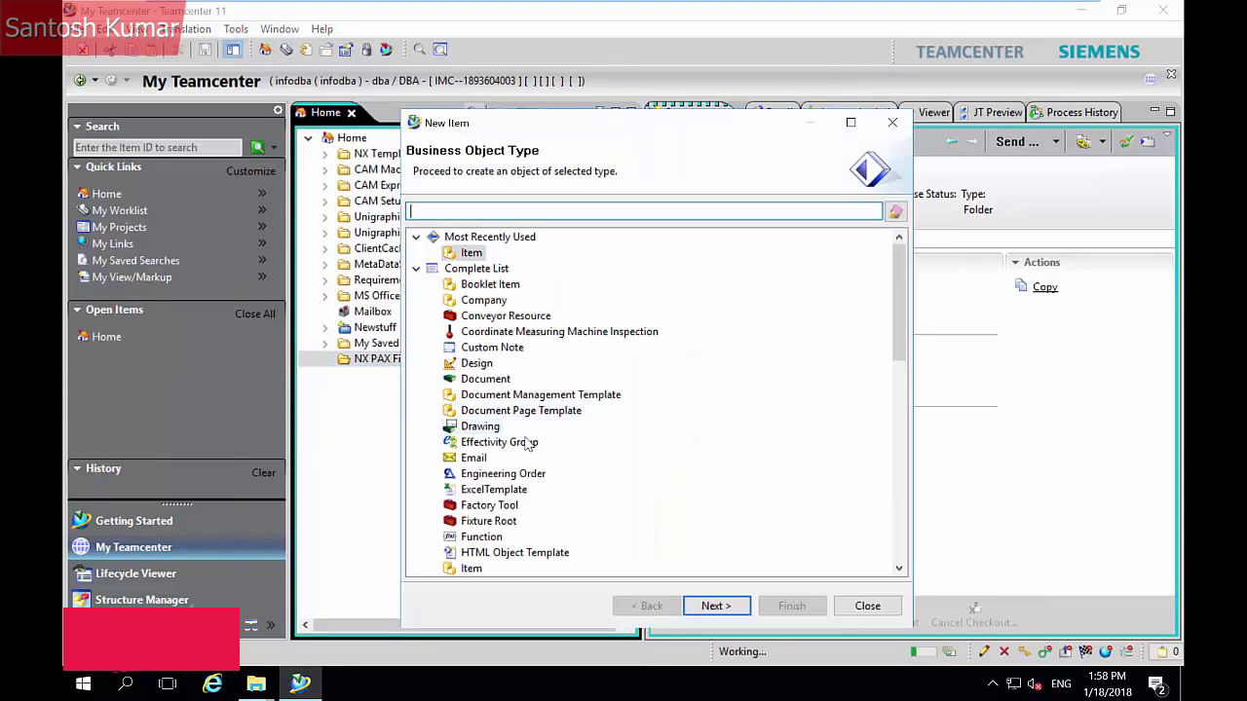
{"action": "double_click", "coordinate": [472, 253]}
{"action": "type", "text": "PAX_NX_Model"}
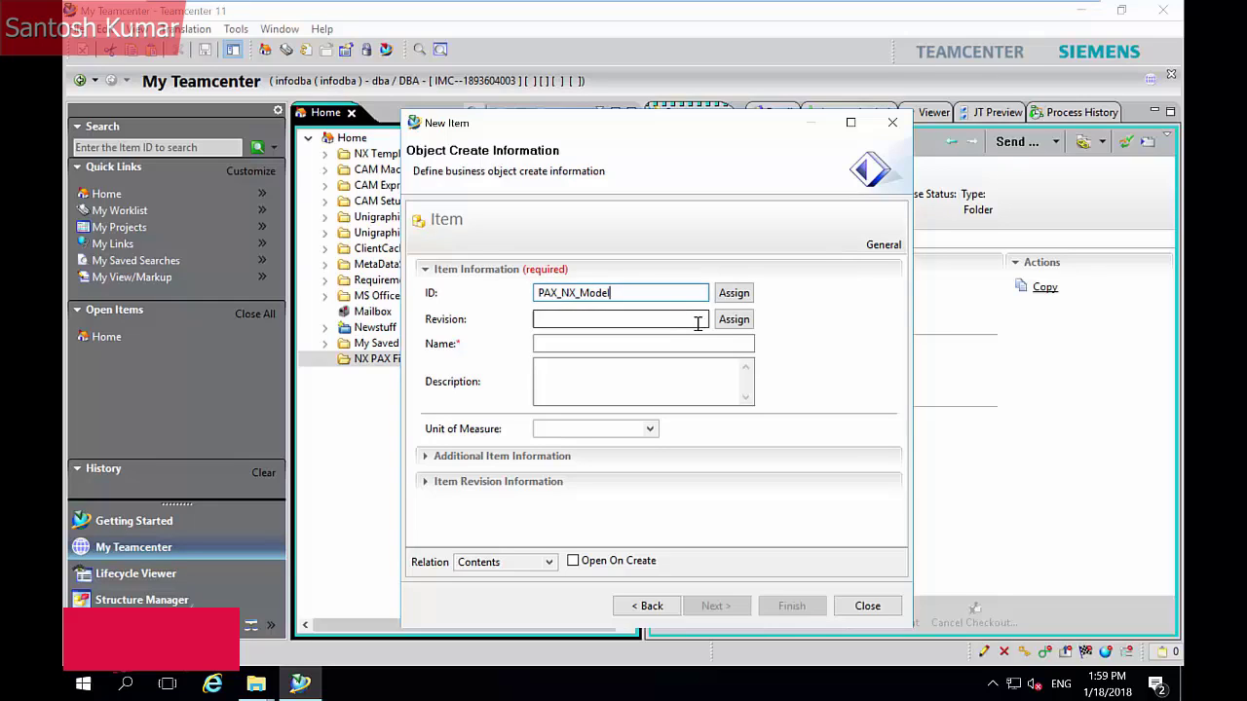
{"action": "left_click", "coordinate": [733, 319]}
{"action": "left_click_drag", "start_coordinate": [610, 292], "coordinate": [552, 285]}
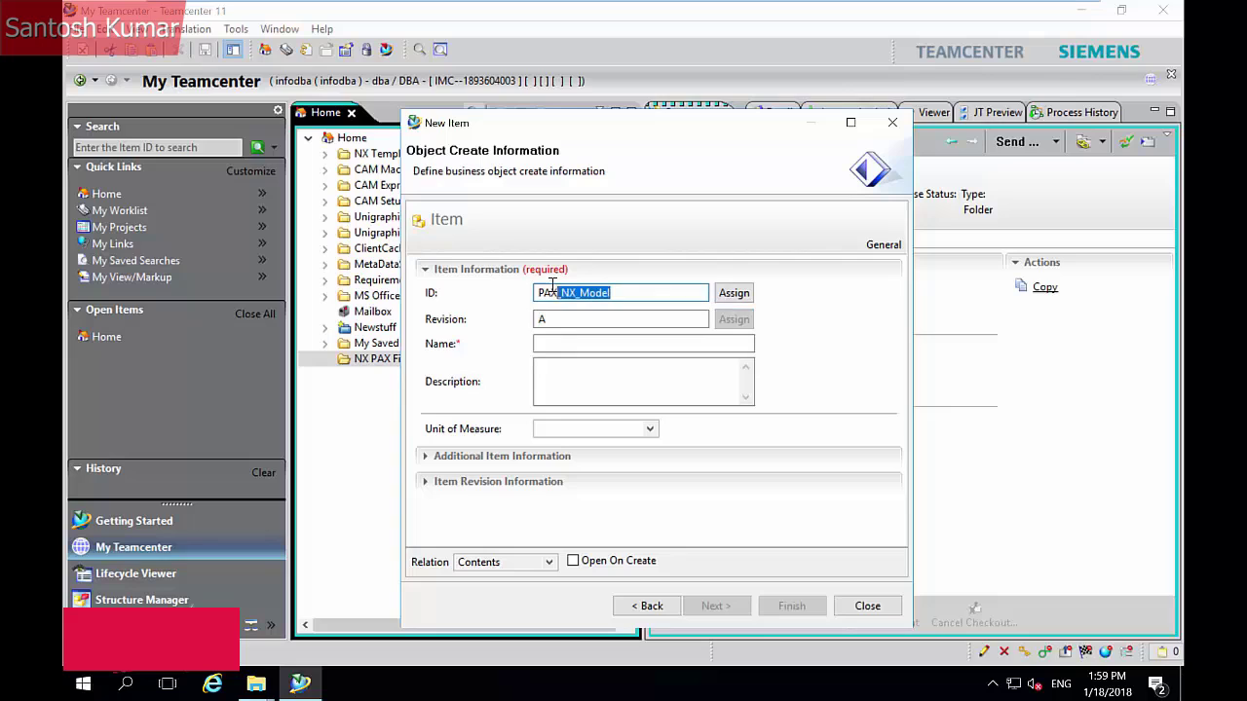
{"action": "left_click", "coordinate": [574, 343]}
{"action": "type", "text": "PAX_NX_Model"}
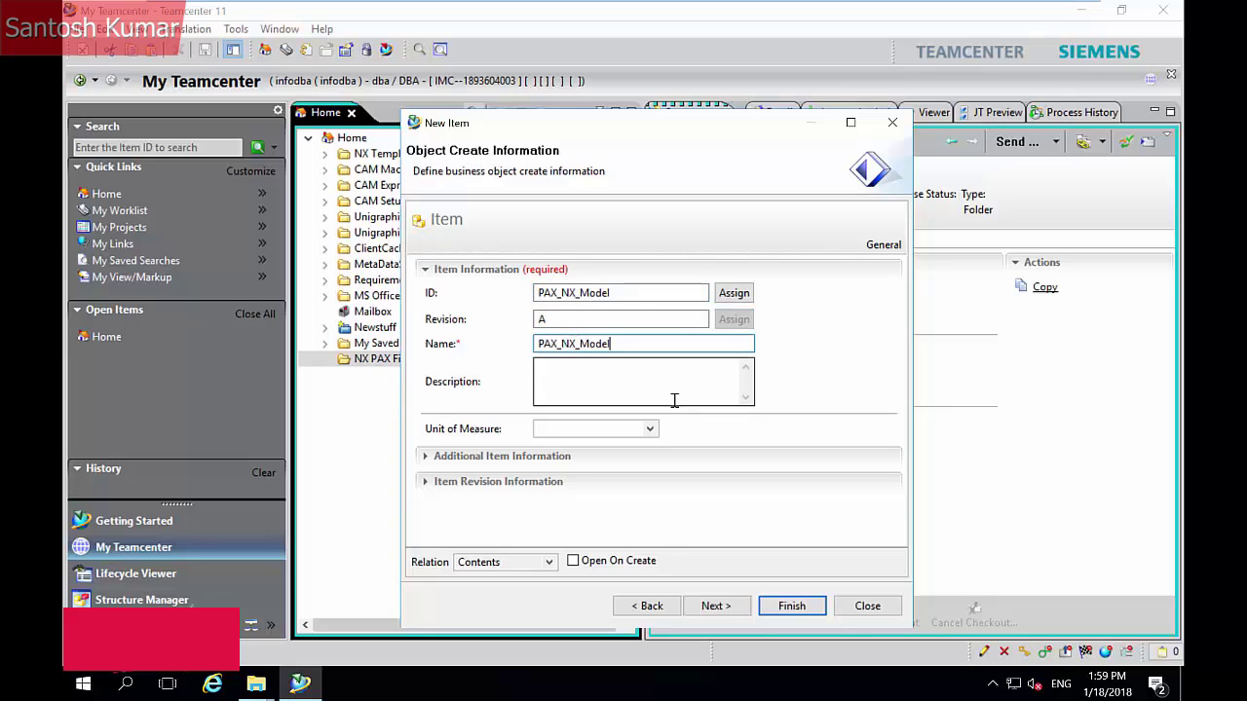
{"action": "left_click", "coordinate": [768, 606]}
{"action": "left_click", "coordinate": [624, 298]}
{"action": "type", "text": "Drawing"}
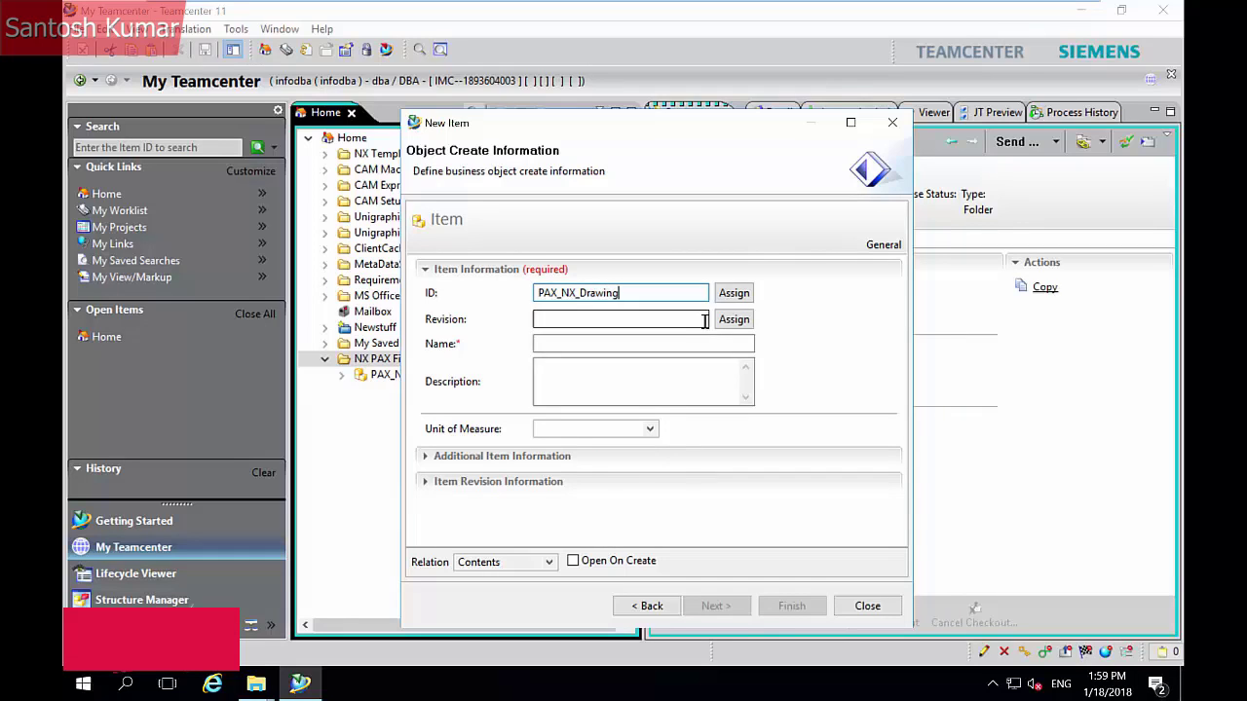
Create item PAX_NX_Drawing, with the ID reused as its name
{"action": "left_click", "coordinate": [733, 319]}
{"action": "double_click", "coordinate": [632, 294]}
{"action": "key", "text": "ctrl+c"}
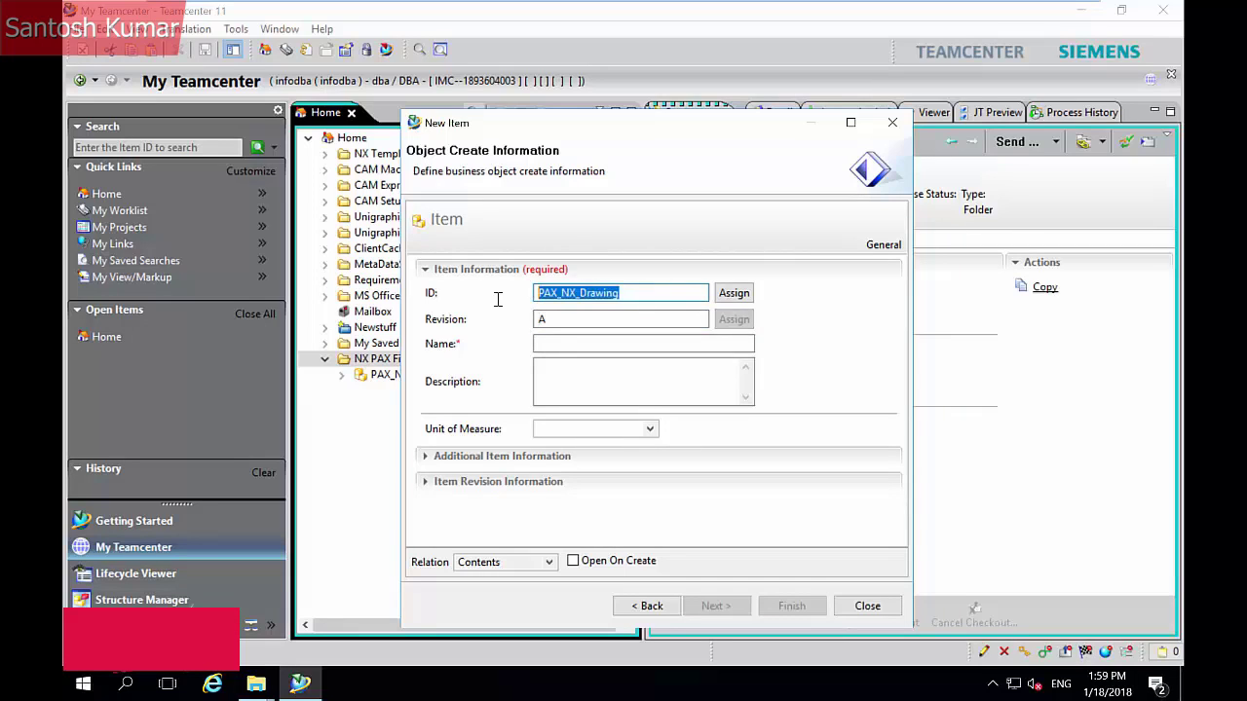
{"action": "left_click", "coordinate": [548, 341]}
{"action": "key", "text": "ctrl+v"}
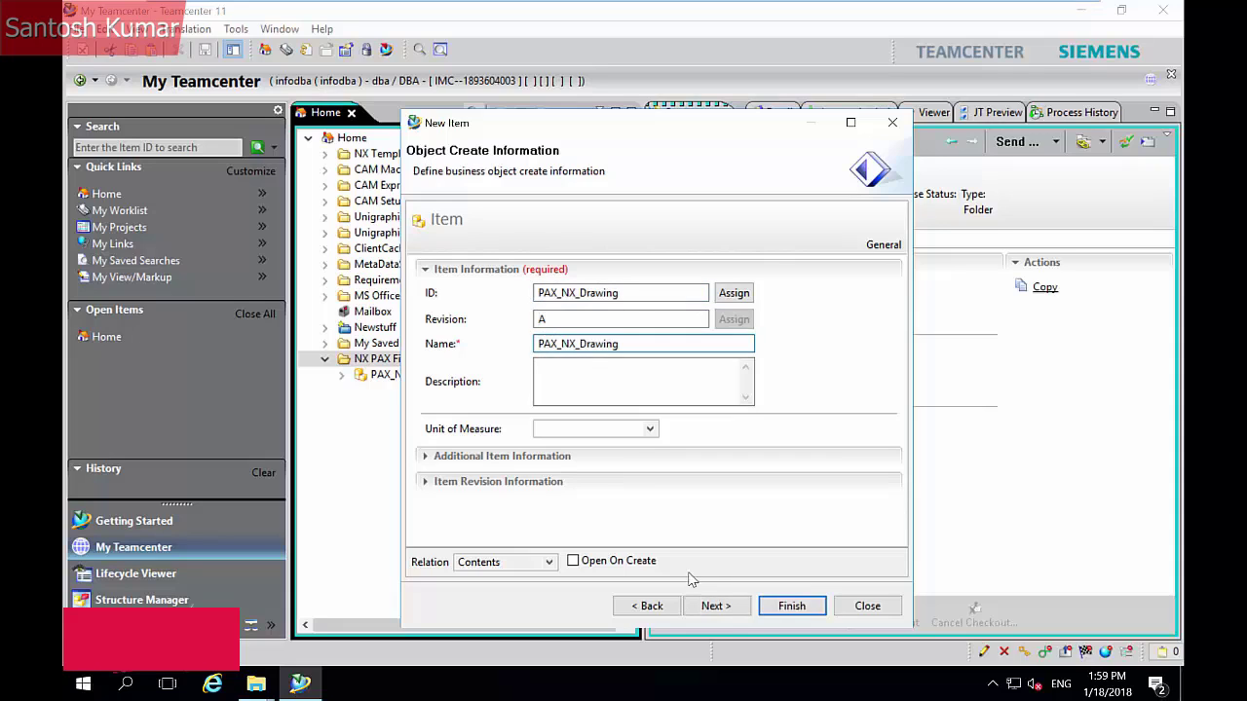
{"action": "left_click", "coordinate": [791, 606]}
{"action": "type", "text": "Cam"}
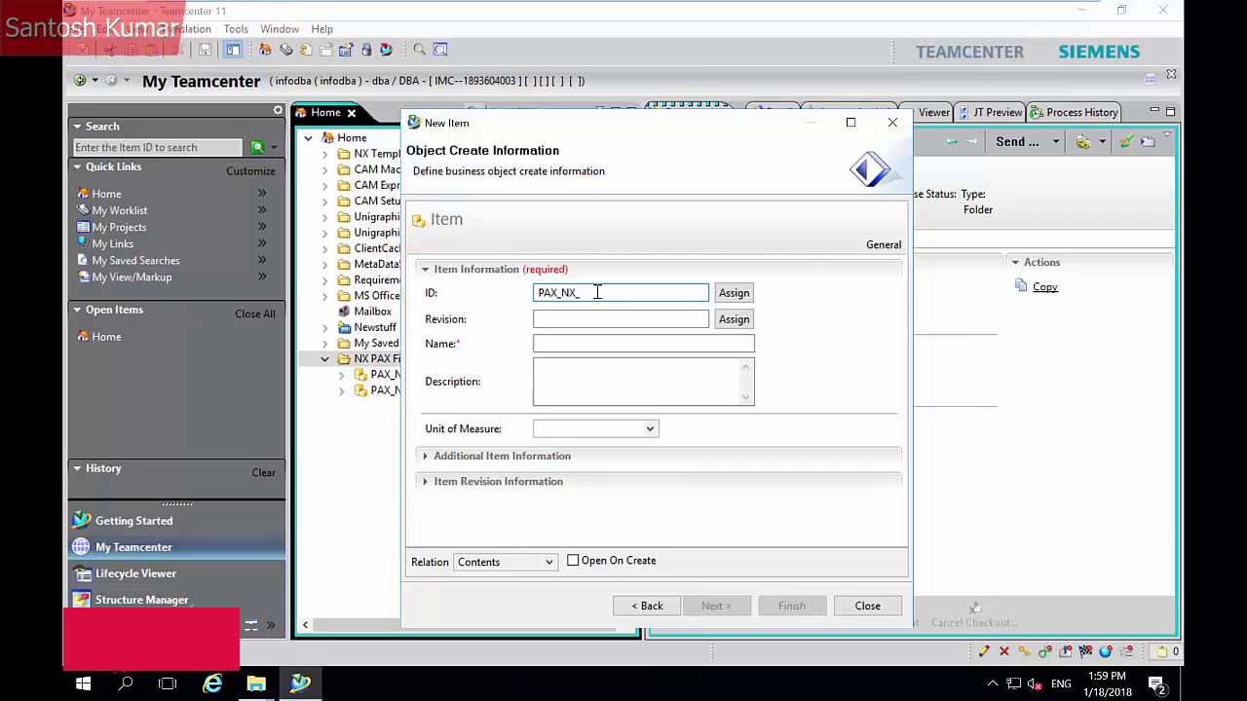
Create item PAX_NX_Cam, with the ID reused as its name
{"action": "left_click", "coordinate": [734, 320]}
{"action": "double_click", "coordinate": [632, 292]}
{"action": "left_click", "coordinate": [545, 342]}
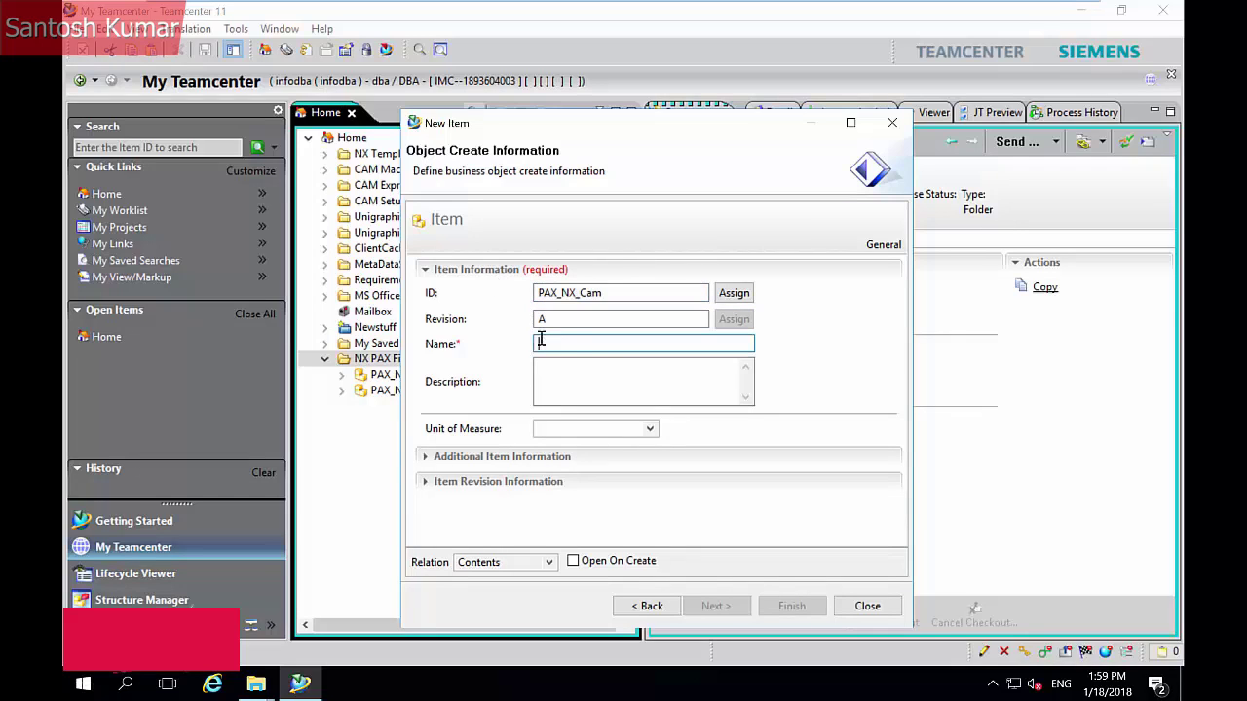
{"action": "type", "text": "PAX_NX_Cam"}
{"action": "left_click", "coordinate": [791, 606]}
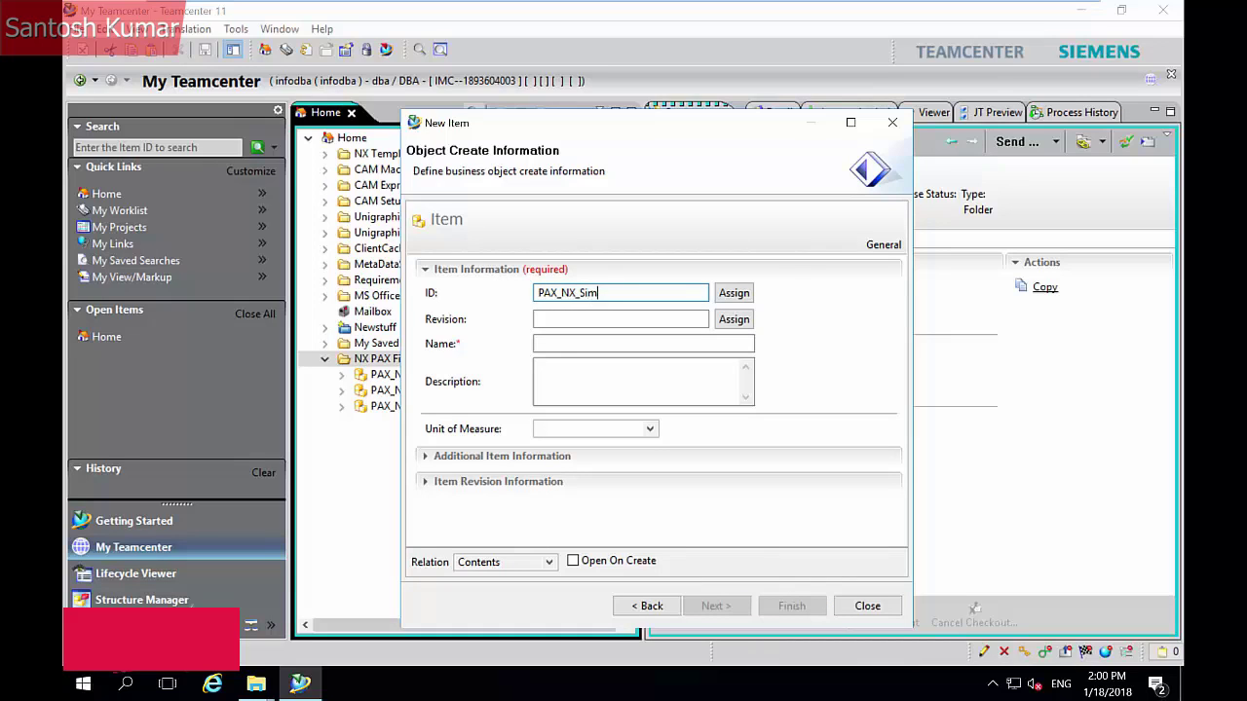
Create item PAX_NX_Sim, with the ID reused as its name, and close the wizard
{"action": "left_click", "coordinate": [733, 320]}
{"action": "double_click", "coordinate": [627, 292]}
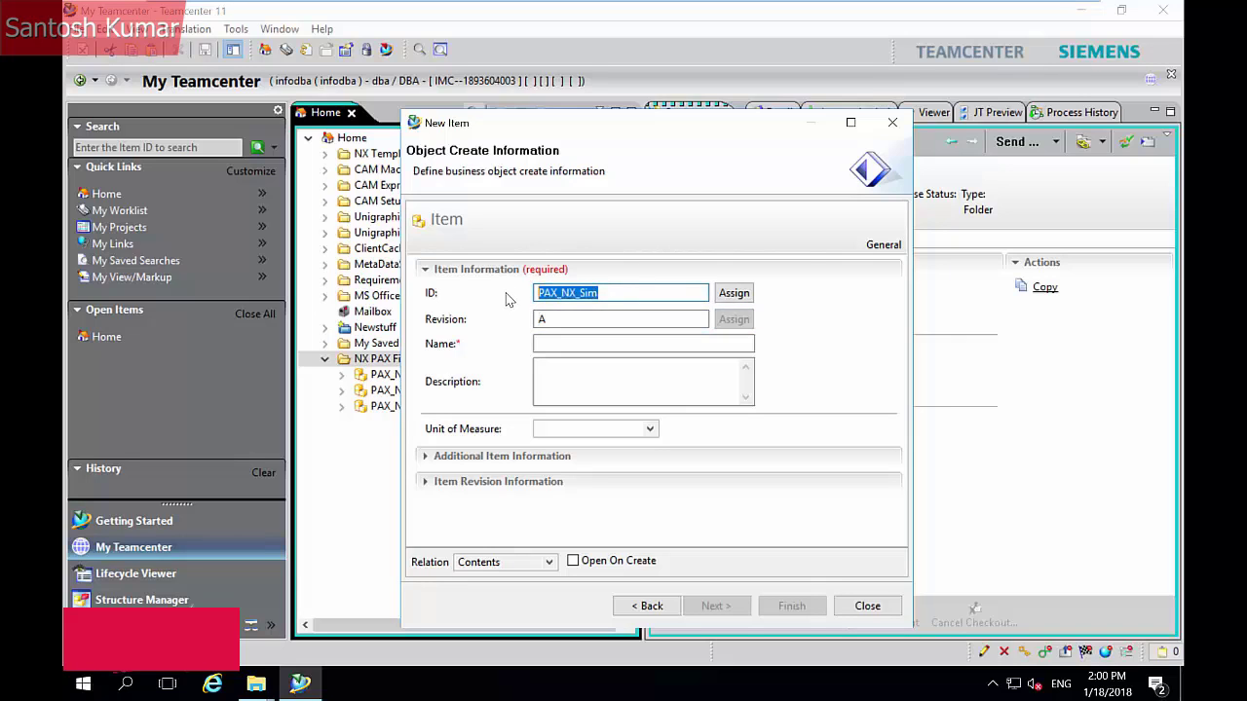
{"action": "key", "text": "ctrl+c"}
{"action": "left_click", "coordinate": [606, 344]}
{"action": "key", "text": "ctrl+v"}
{"action": "left_click", "coordinate": [791, 606]}
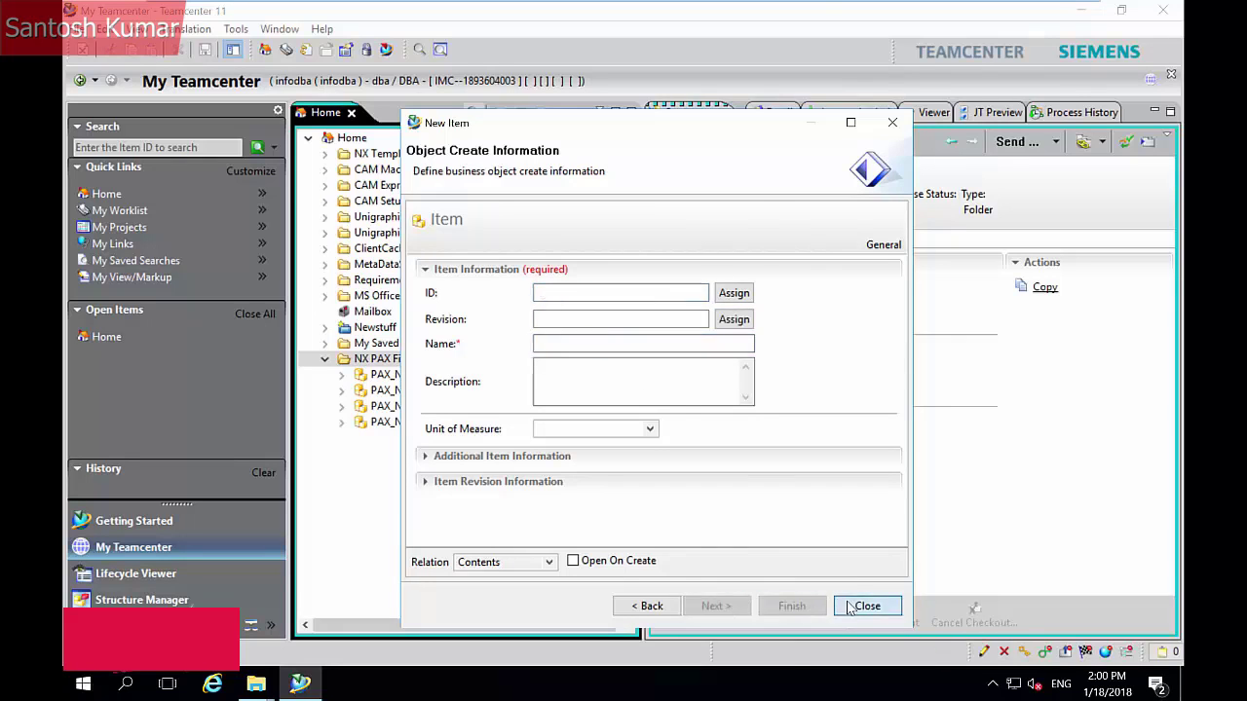
{"action": "left_click", "coordinate": [866, 606]}
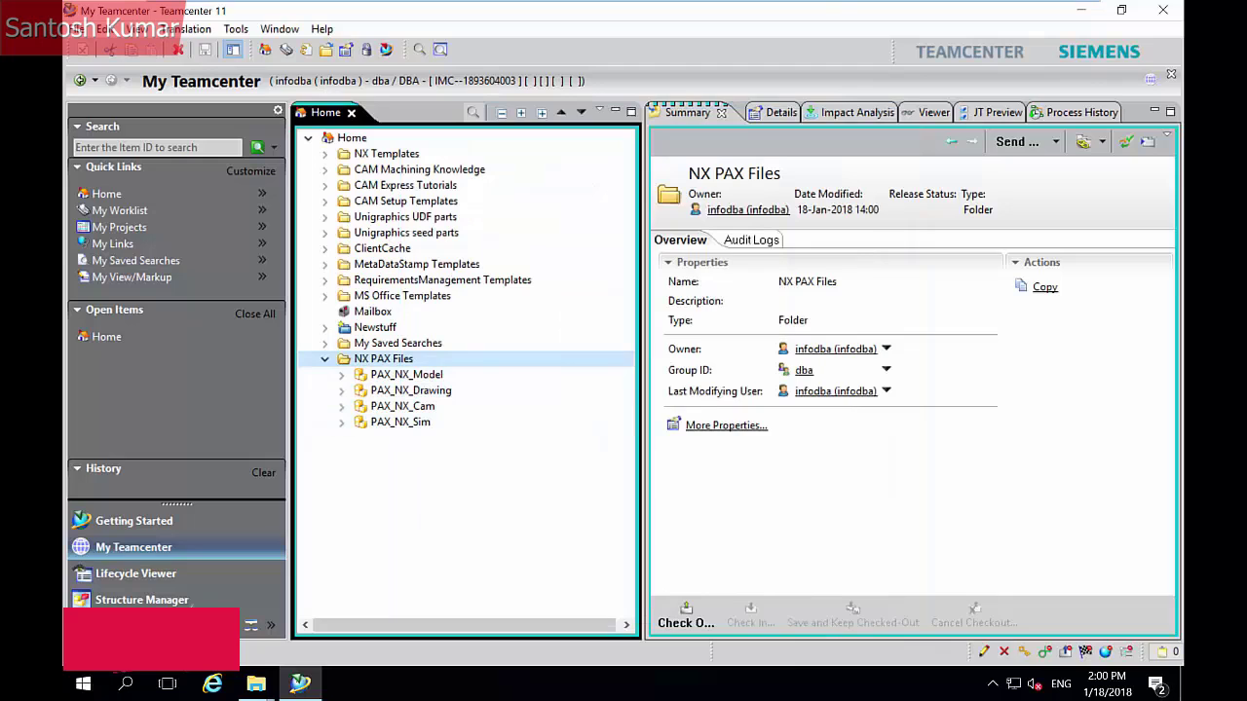
Expand the four PAX_NX items to show their revisions
{"action": "left_click", "coordinate": [341, 374]}
{"action": "left_click", "coordinate": [341, 422]}
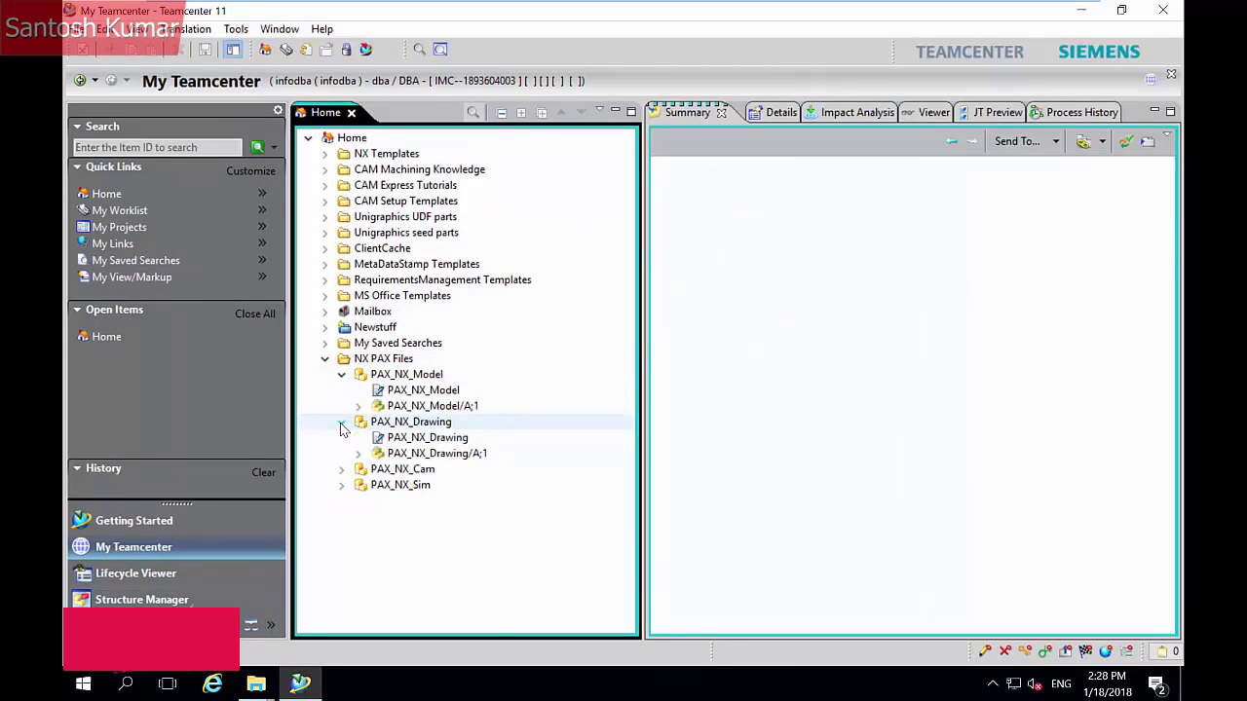
{"action": "left_click", "coordinate": [341, 469]}
{"action": "left_click", "coordinate": [341, 516]}
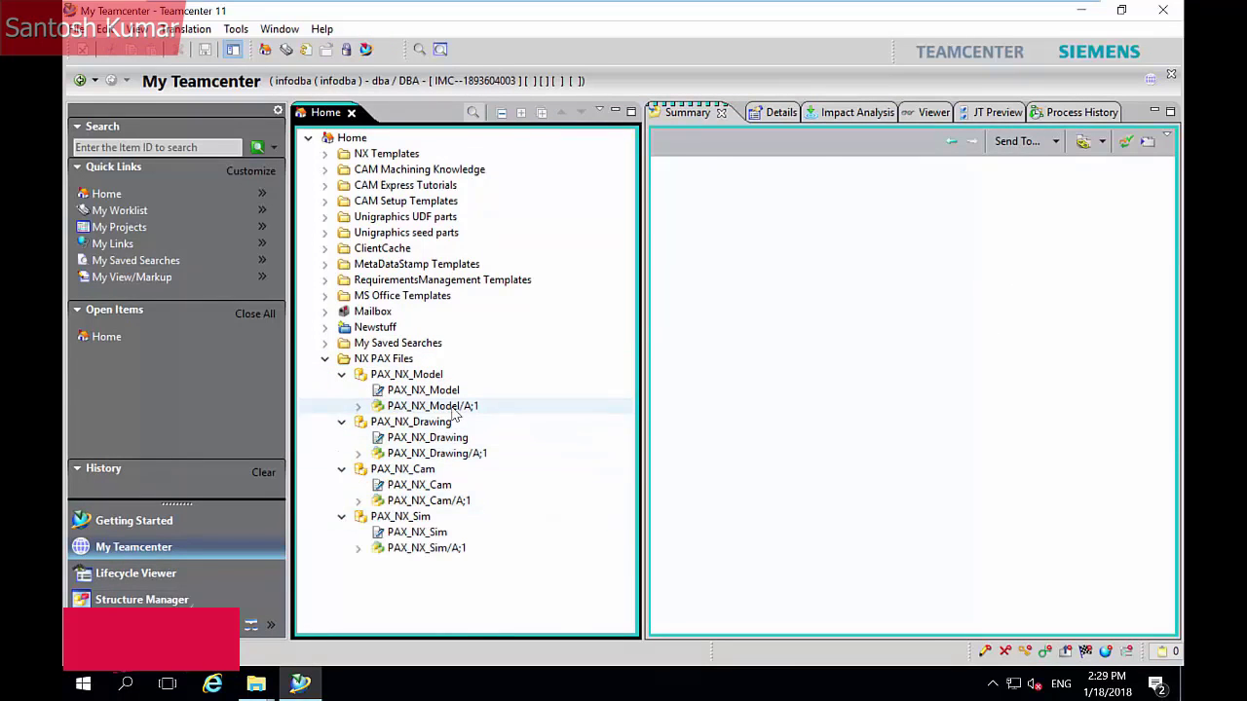
Attach nxdm_ugs_model_templates.pax as a dataset to PAX_NX_Model/A;1
{"action": "left_click", "coordinate": [433, 406]}
{"action": "left_click", "coordinate": [77, 29]}
{"action": "left_click", "coordinate": [380, 108]}
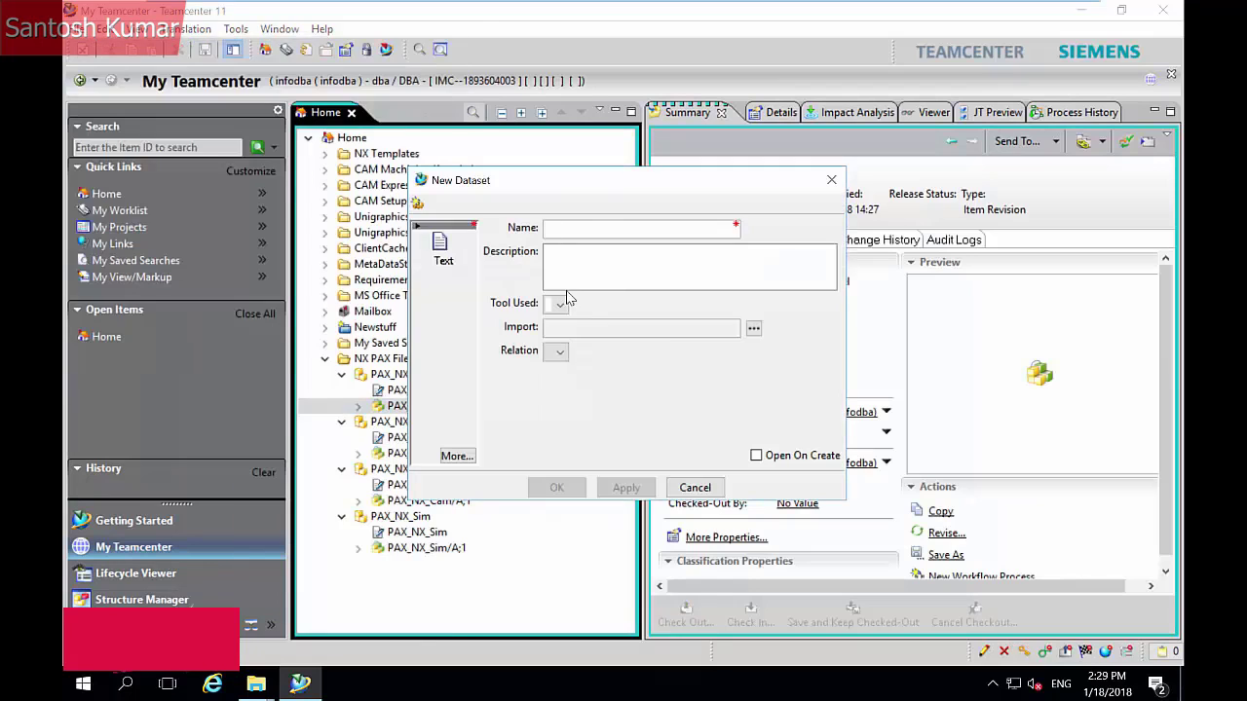
{"action": "left_click", "coordinate": [756, 328]}
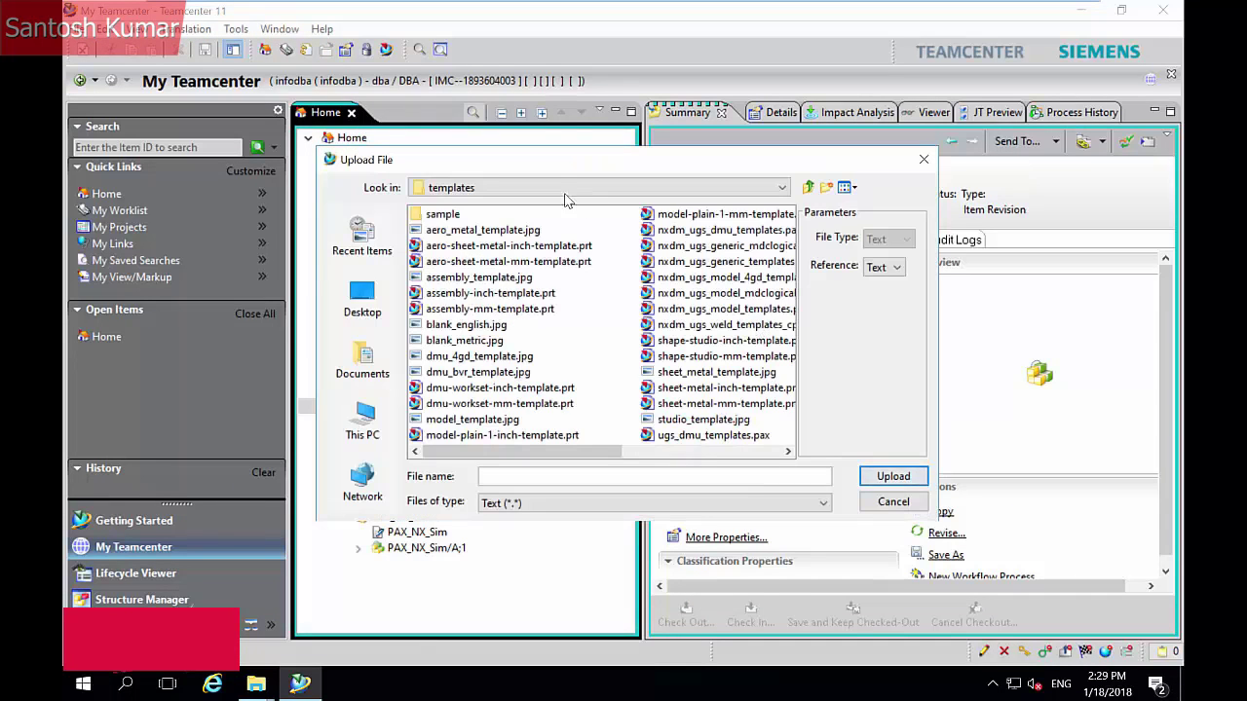
{"action": "left_click", "coordinate": [565, 194]}
{"action": "left_click", "coordinate": [729, 309]}
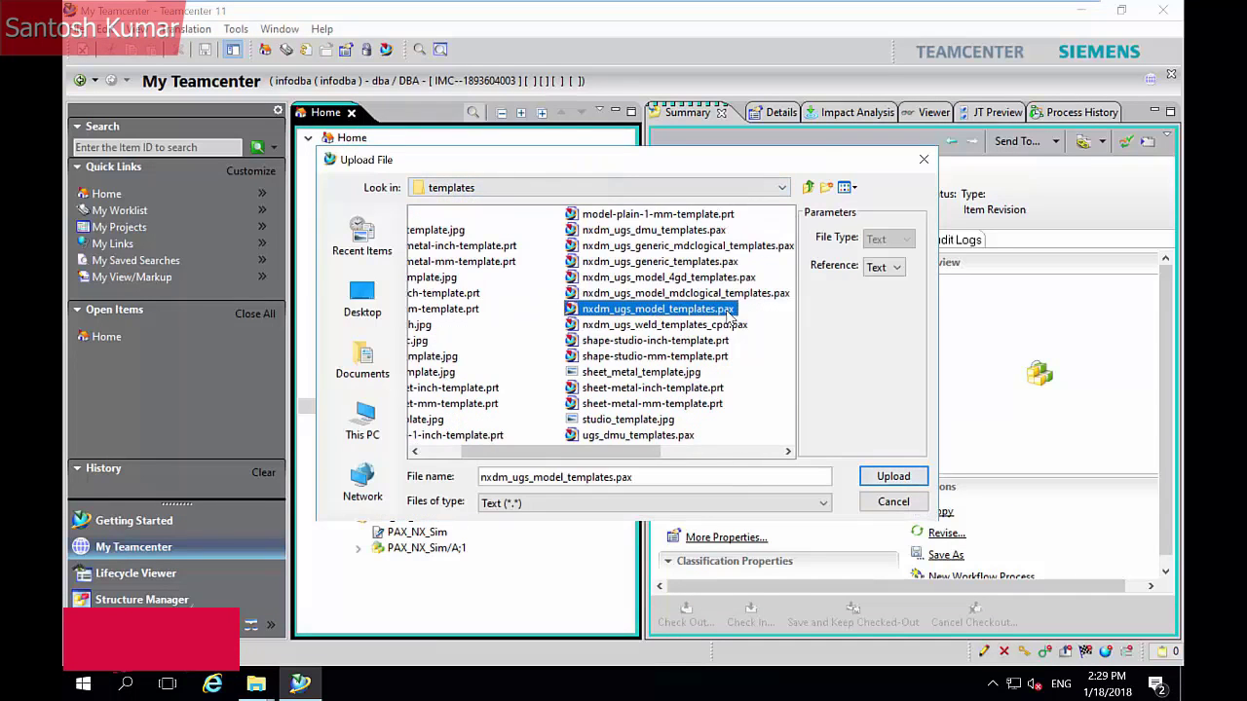
{"action": "left_click", "coordinate": [887, 476]}
{"action": "left_click", "coordinate": [575, 489]}
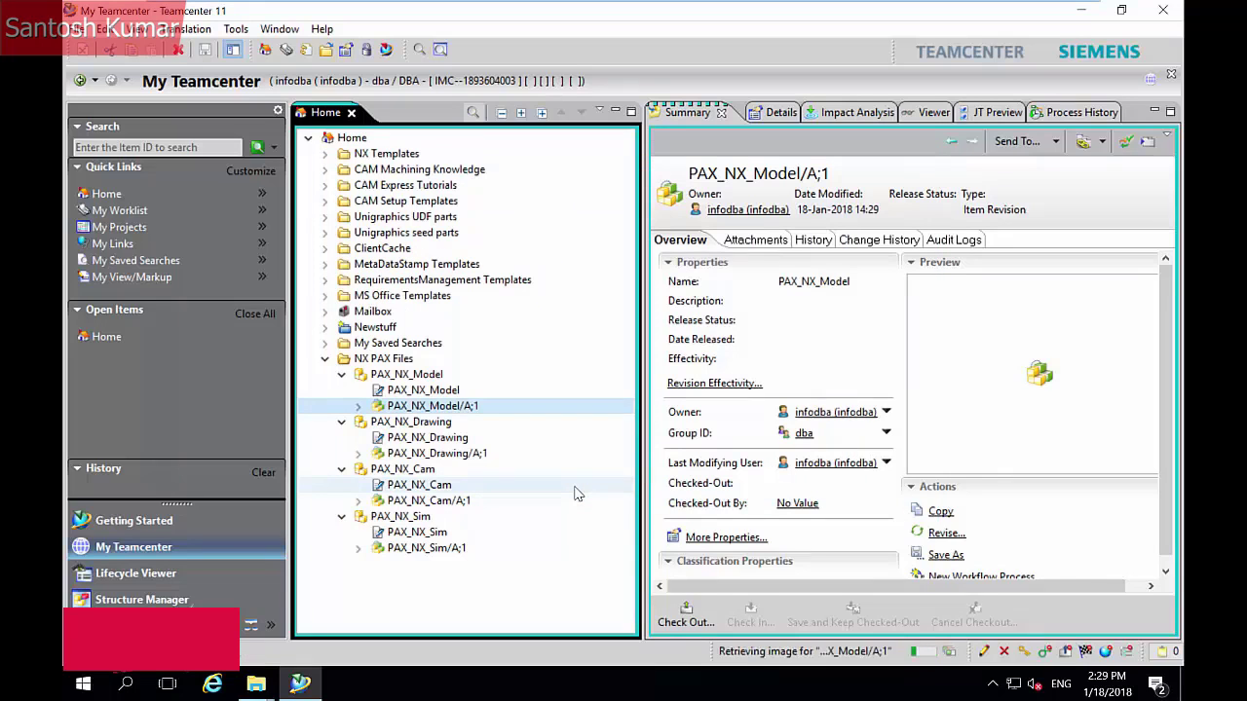
Attach nxdm_ugs_drawing_templates.pax from the DRAFTING templates folder to PAX_NX_Drawing/A;1
{"action": "left_click", "coordinate": [437, 453]}
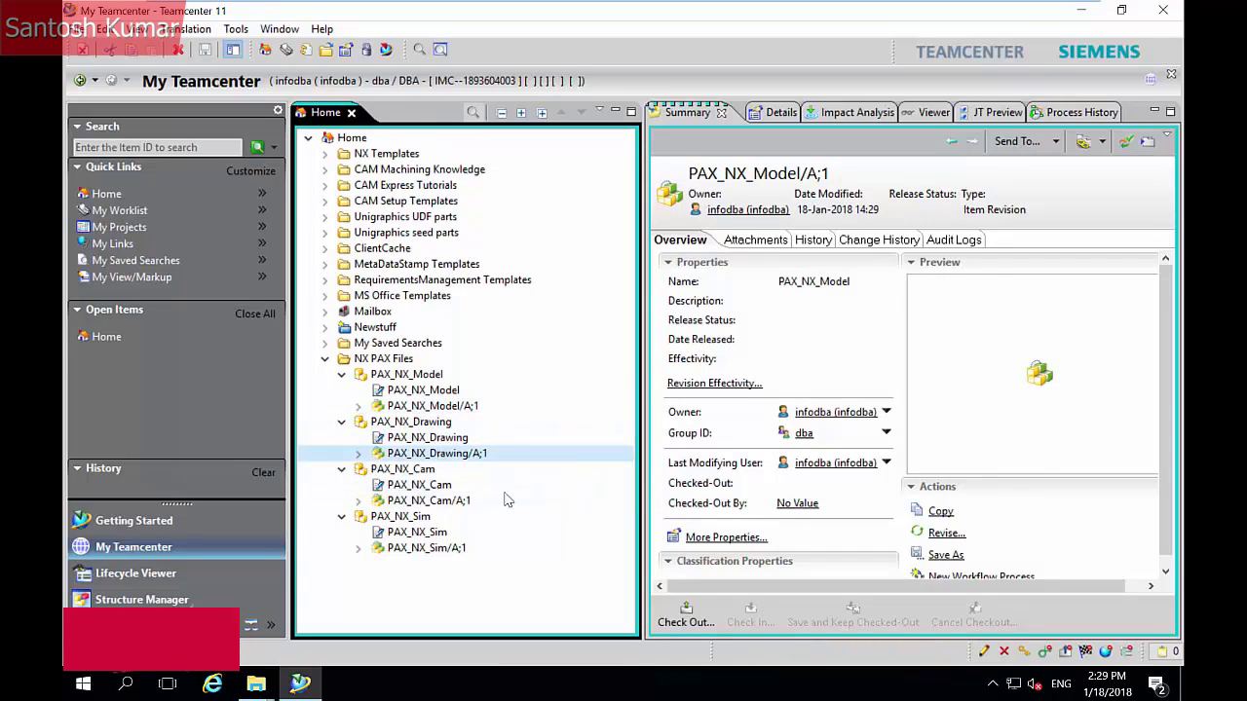
{"action": "left_click", "coordinate": [76, 29]}
{"action": "left_click", "coordinate": [321, 111]}
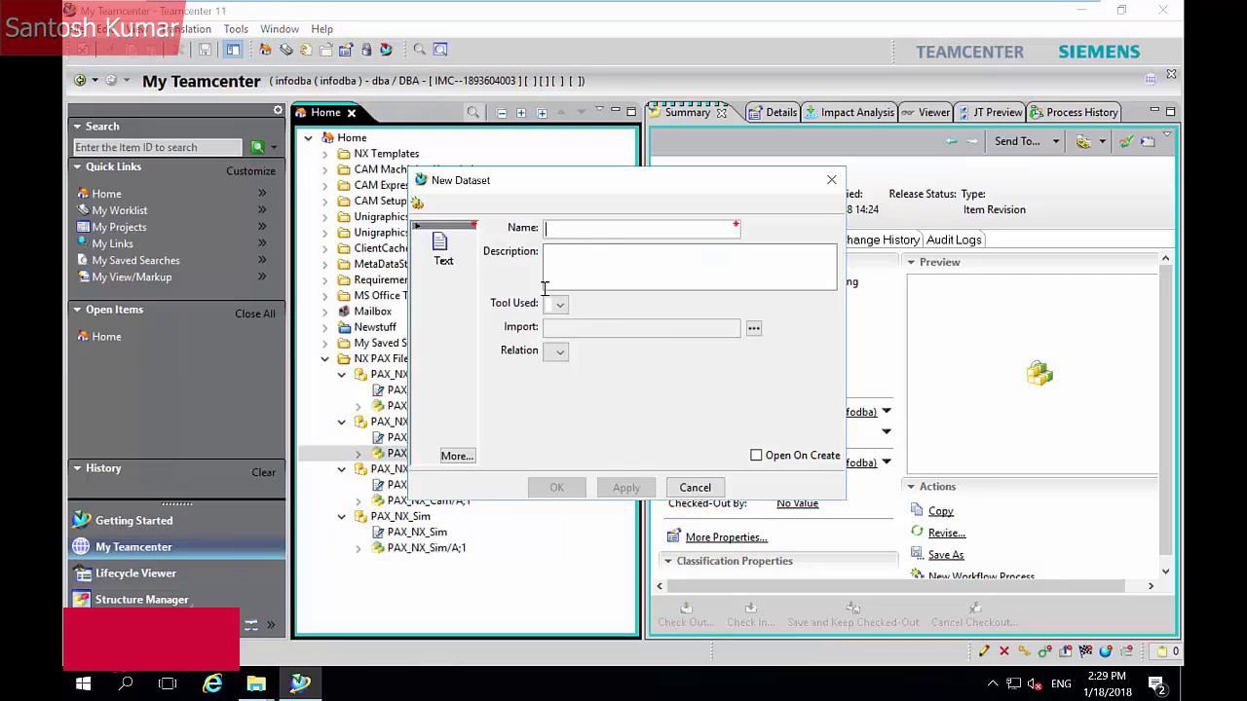
{"action": "left_click", "coordinate": [753, 327]}
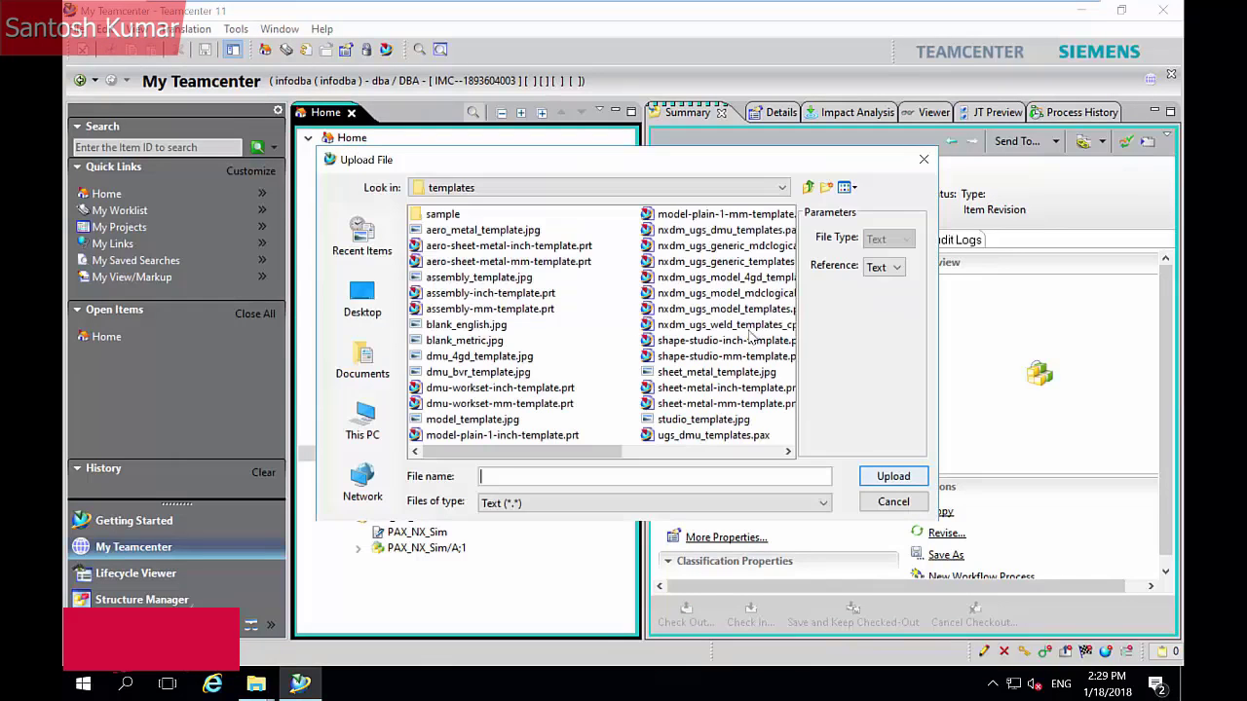
{"action": "left_click", "coordinate": [783, 187]}
{"action": "left_click", "coordinate": [463, 221]}
{"action": "double_click", "coordinate": [434, 309]}
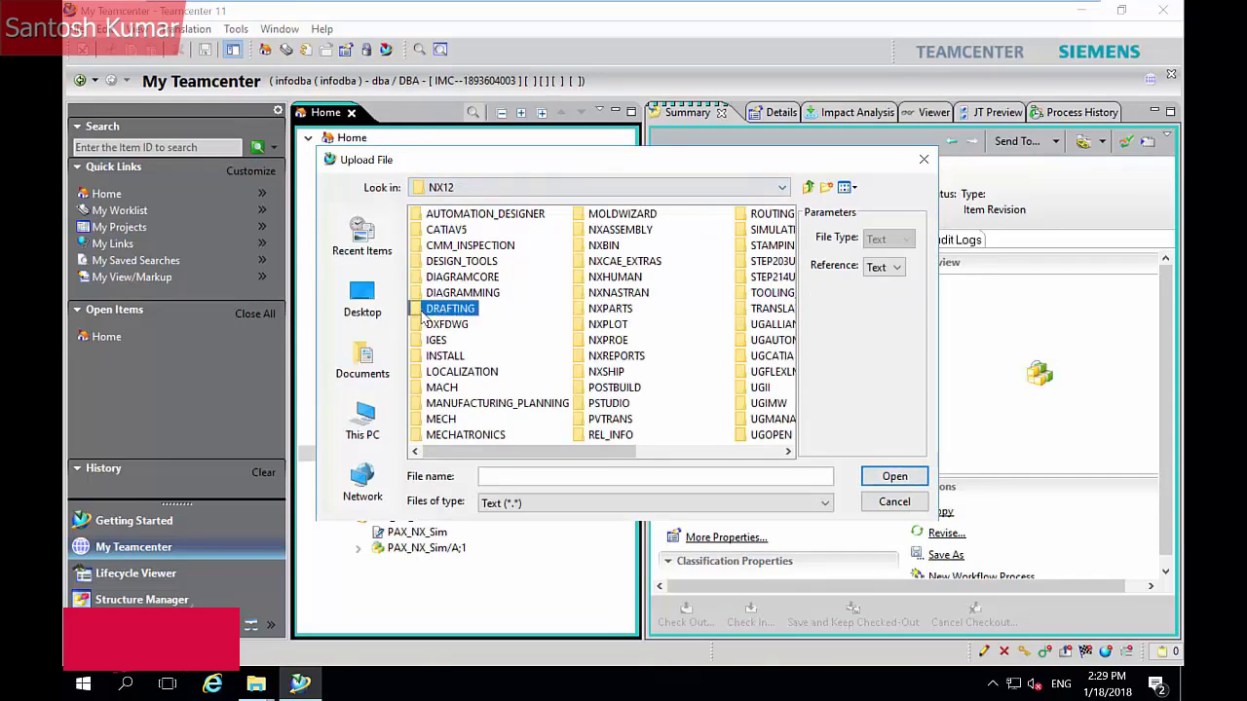
{"action": "left_click", "coordinate": [425, 341]}
{"action": "double_click", "coordinate": [422, 343]}
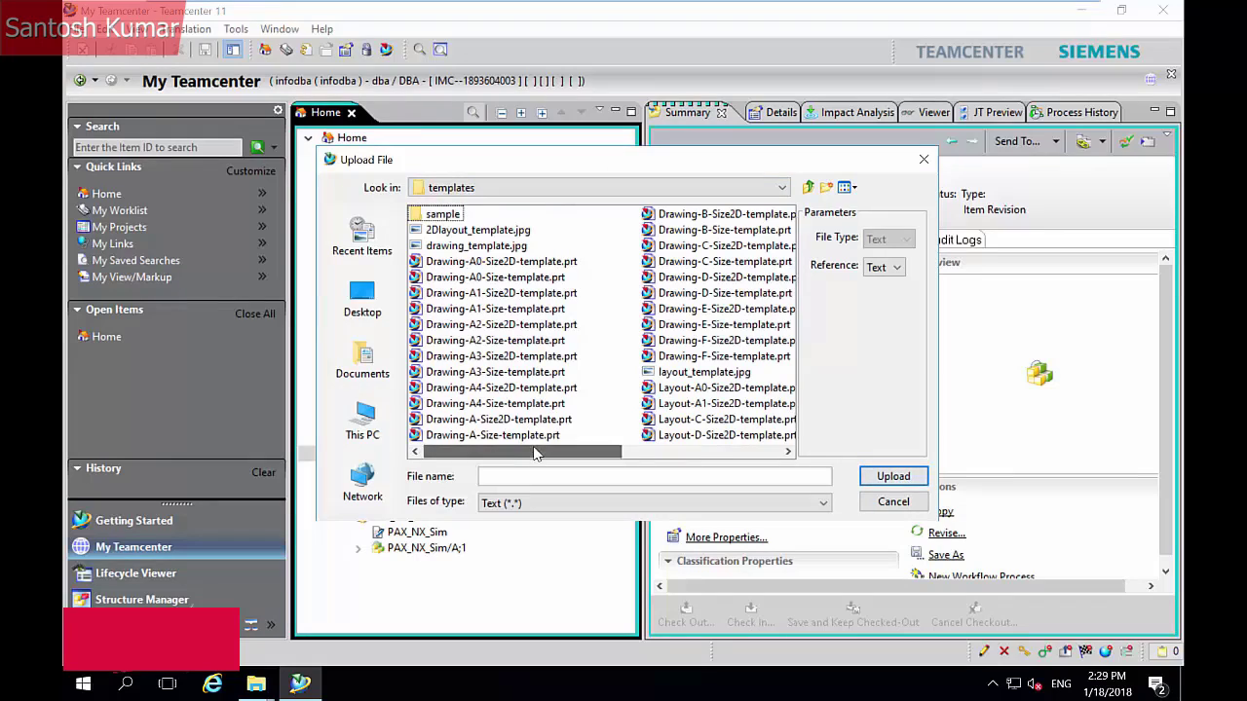
{"action": "left_click_drag", "start_coordinate": [546, 451], "coordinate": [689, 468]}
{"action": "left_click", "coordinate": [718, 326]}
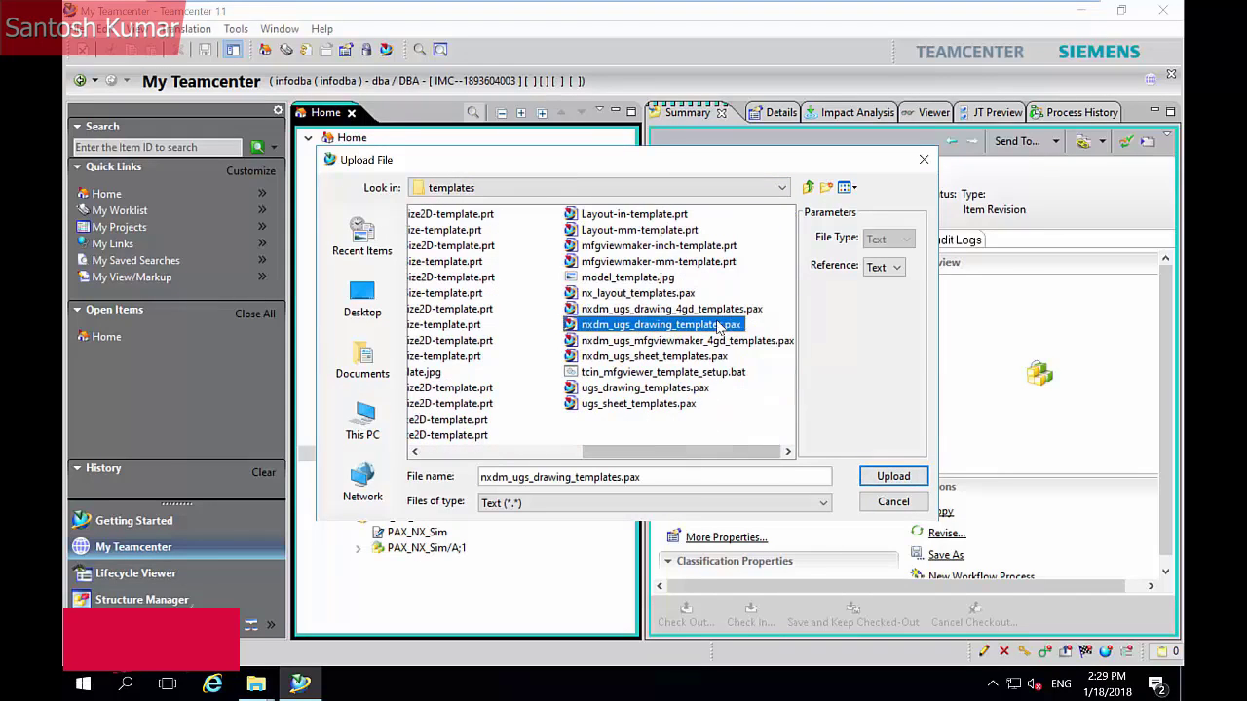
{"action": "left_click", "coordinate": [892, 477]}
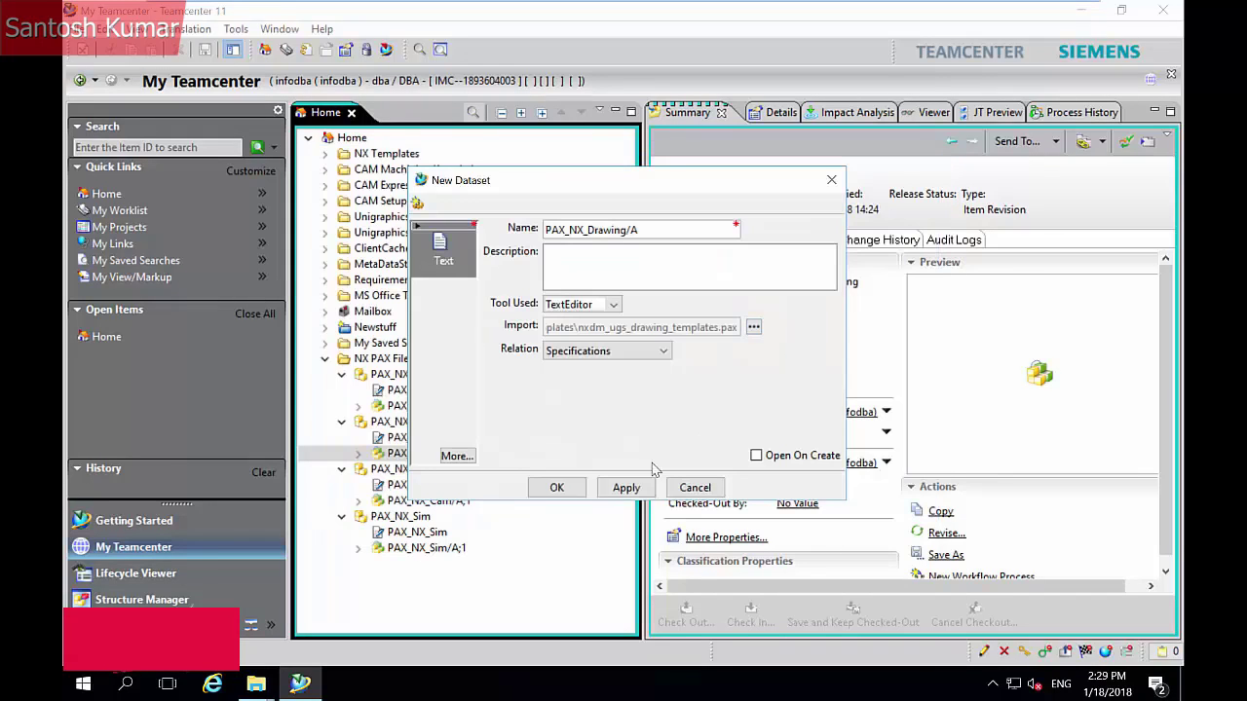
{"action": "left_click", "coordinate": [557, 487]}
Attach the MACH manufacturing templates .pax file as a Text dataset to PAX_NX_Cam/A;1
{"action": "left_click", "coordinate": [450, 501]}
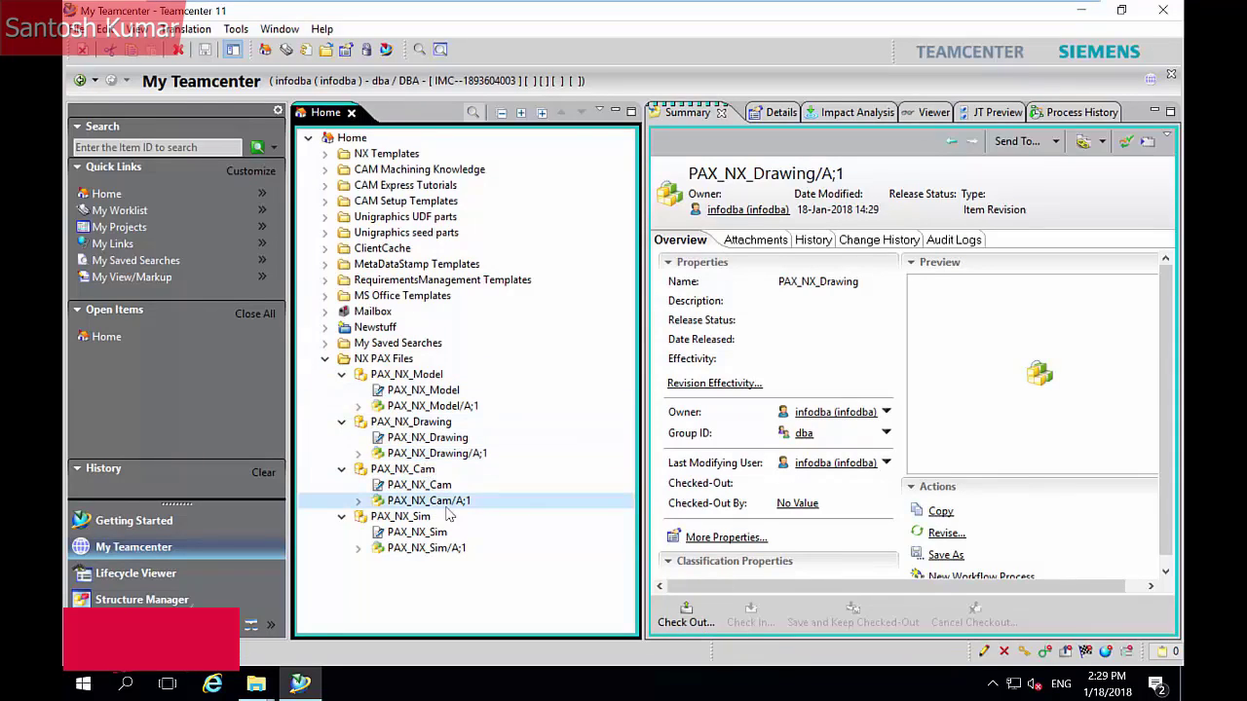
{"action": "left_click", "coordinate": [78, 29]}
{"action": "mouse_move", "coordinate": [103, 49]}
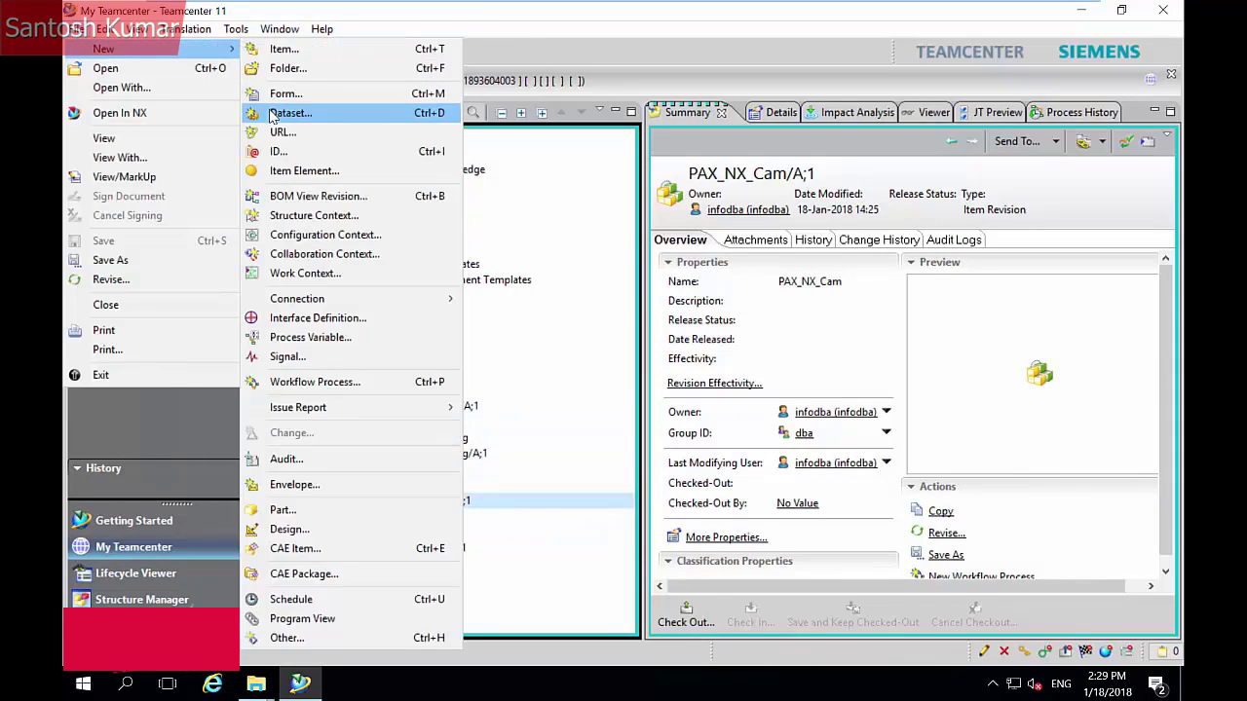
{"action": "left_click", "coordinate": [282, 113]}
{"action": "left_click", "coordinate": [439, 245]}
{"action": "left_click", "coordinate": [752, 334]}
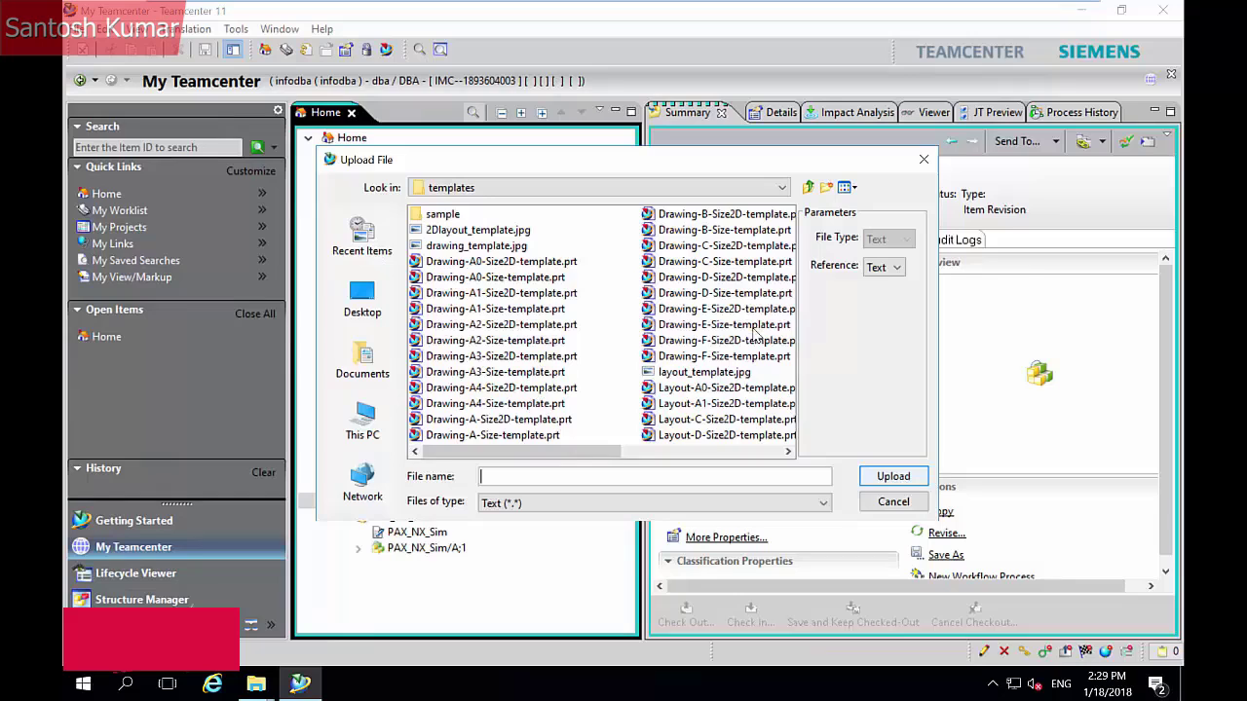
{"action": "left_click", "coordinate": [781, 187]}
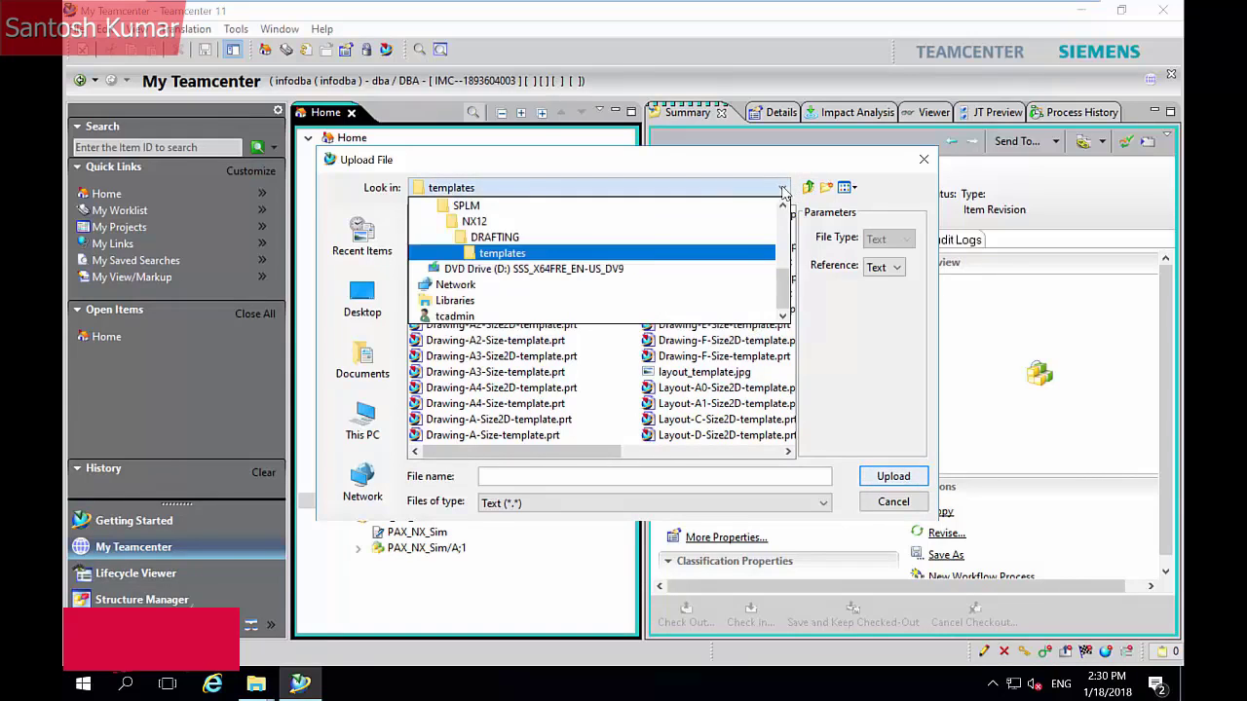
{"action": "left_click", "coordinate": [592, 231]}
{"action": "left_click", "coordinate": [454, 390]}
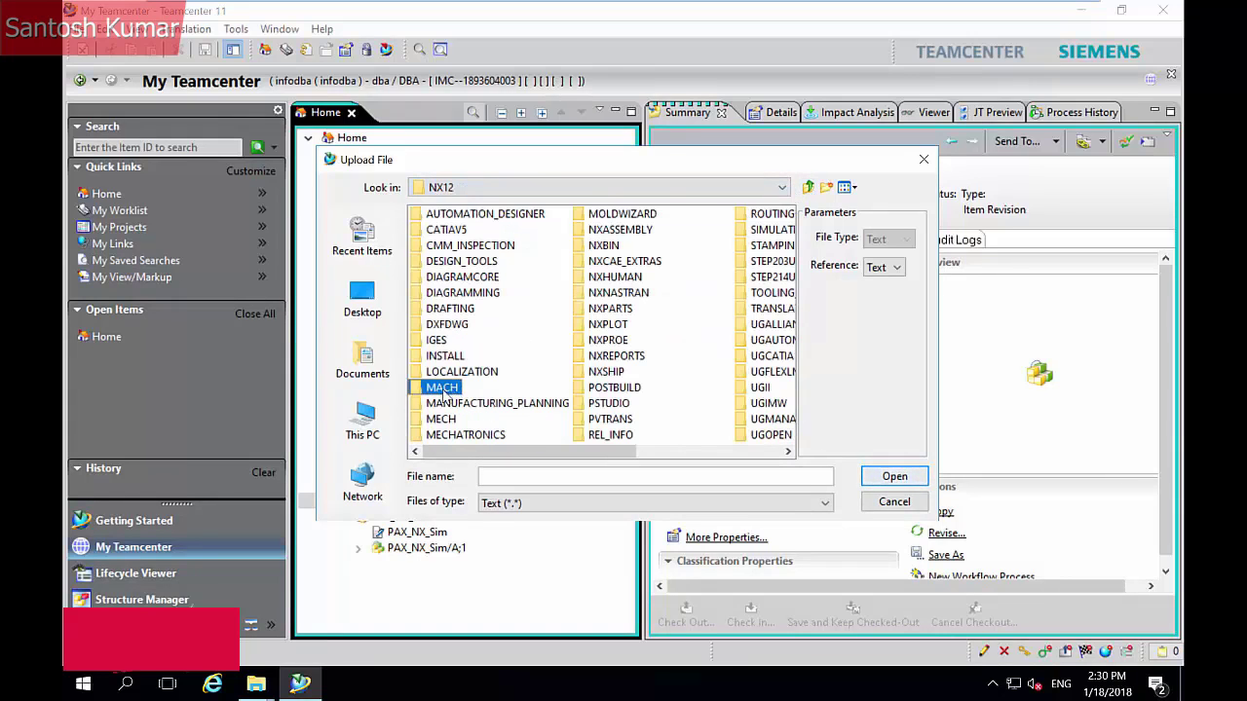
{"action": "double_click", "coordinate": [424, 389]}
{"action": "double_click", "coordinate": [424, 435]}
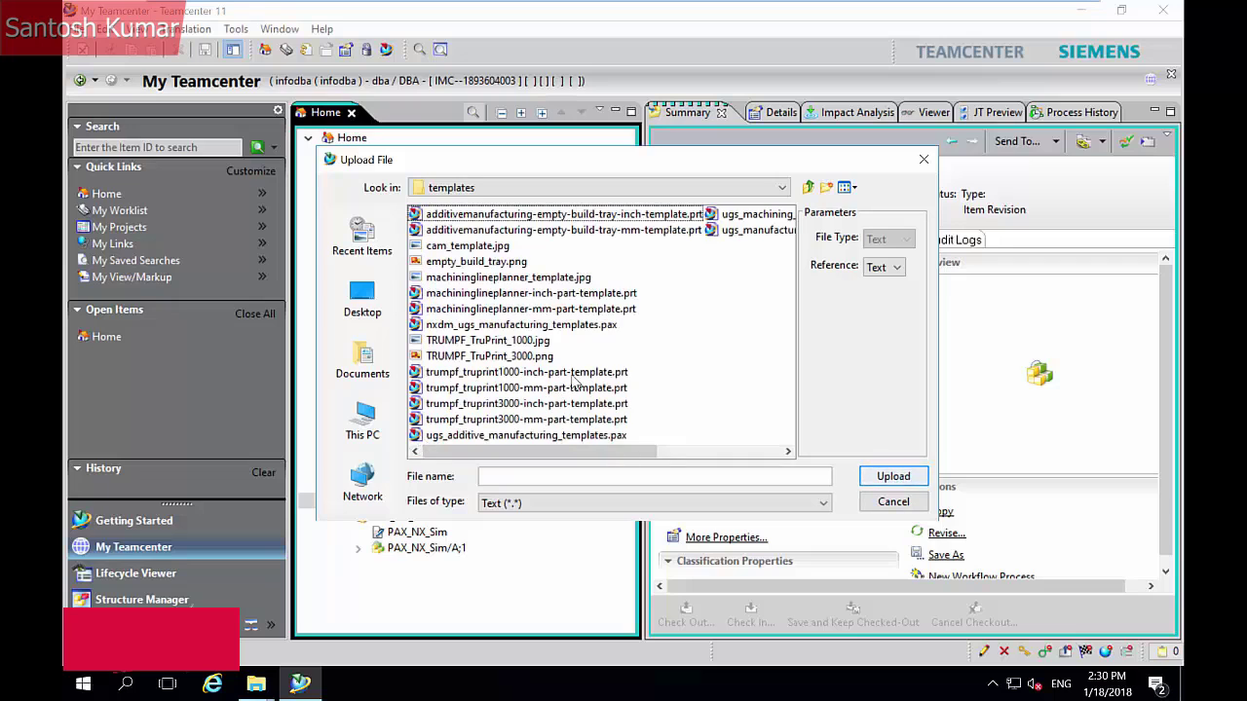
{"action": "left_click", "coordinate": [577, 328]}
{"action": "left_click", "coordinate": [888, 476]}
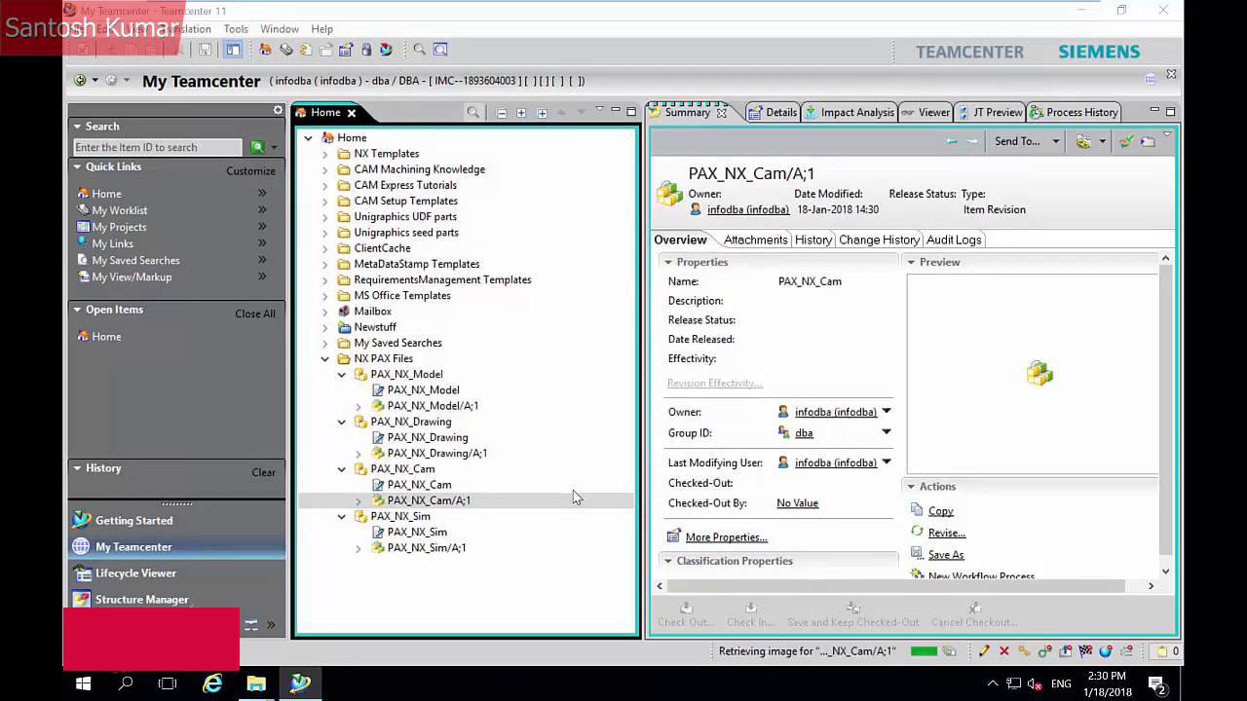
Start a new Text dataset under the PAX_NX_Sim/A;1 revision
{"action": "left_click", "coordinate": [357, 549]}
{"action": "left_click", "coordinate": [426, 548]}
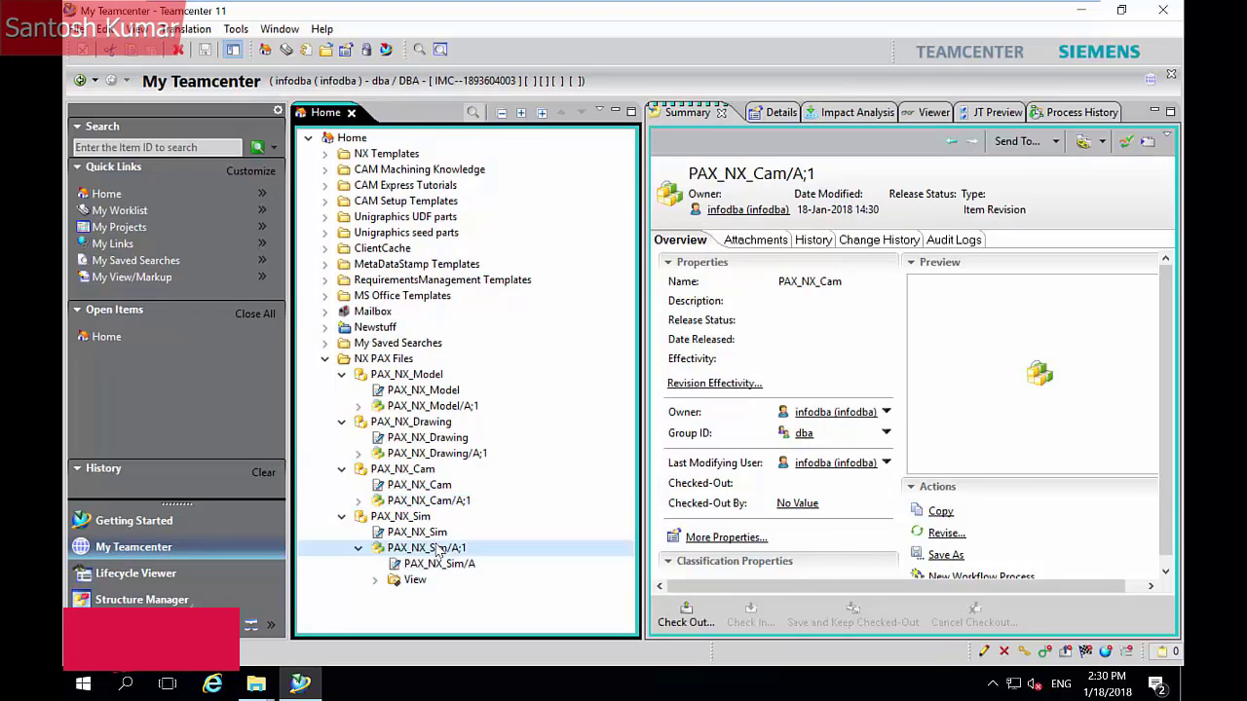
{"action": "left_click", "coordinate": [76, 29]}
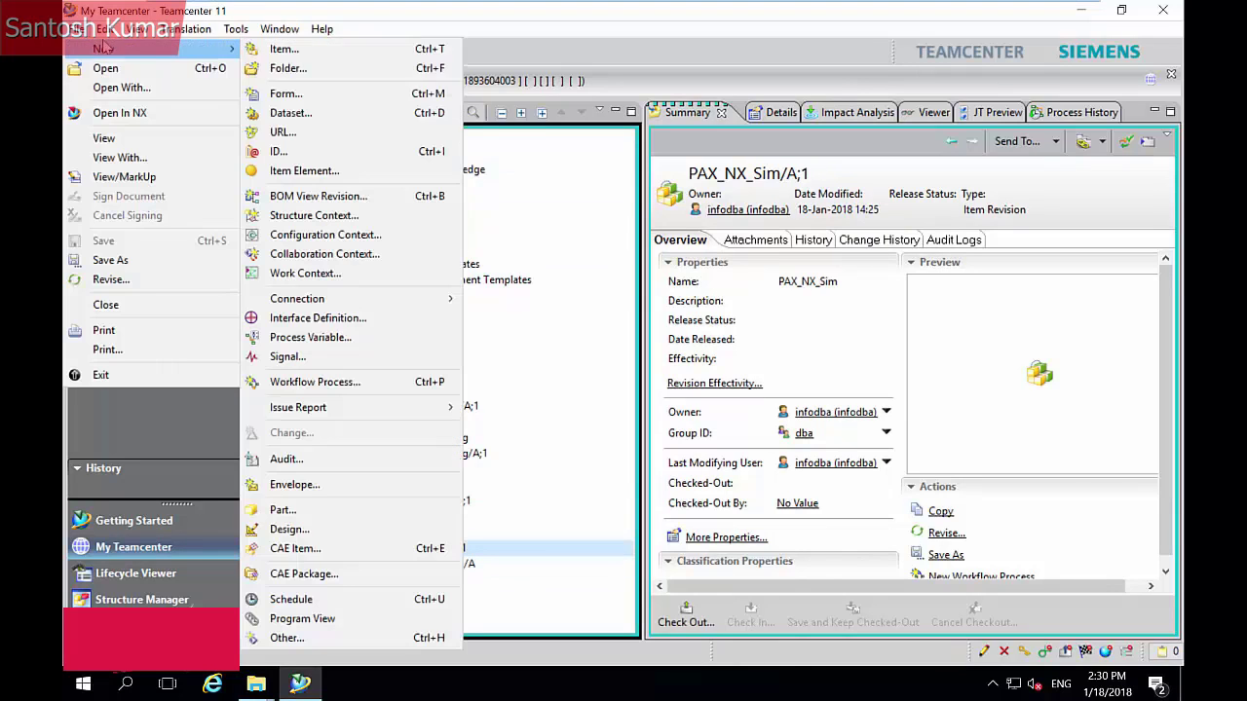
{"action": "left_click", "coordinate": [290, 113]}
{"action": "left_click", "coordinate": [429, 259]}
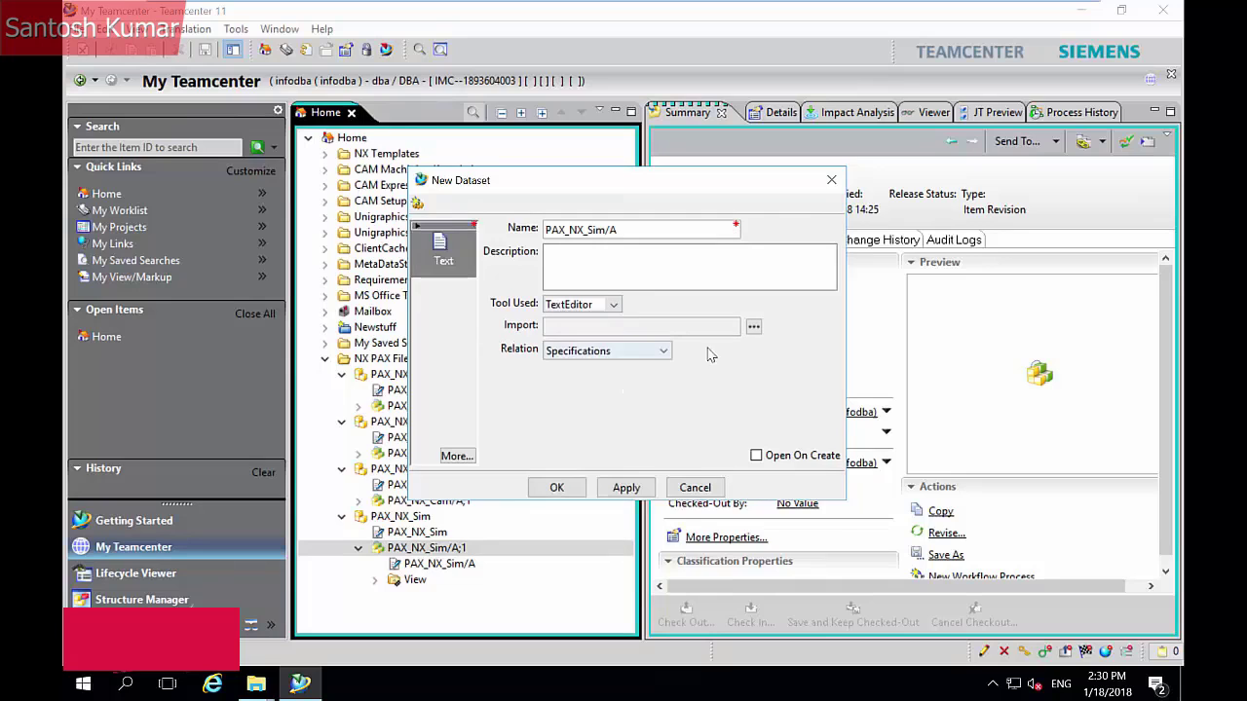
Import nxdm_ugs_cae_templates.pax from the SIMULATION templates folder to create the Sim dataset
{"action": "left_click", "coordinate": [755, 330]}
{"action": "left_click", "coordinate": [782, 187]}
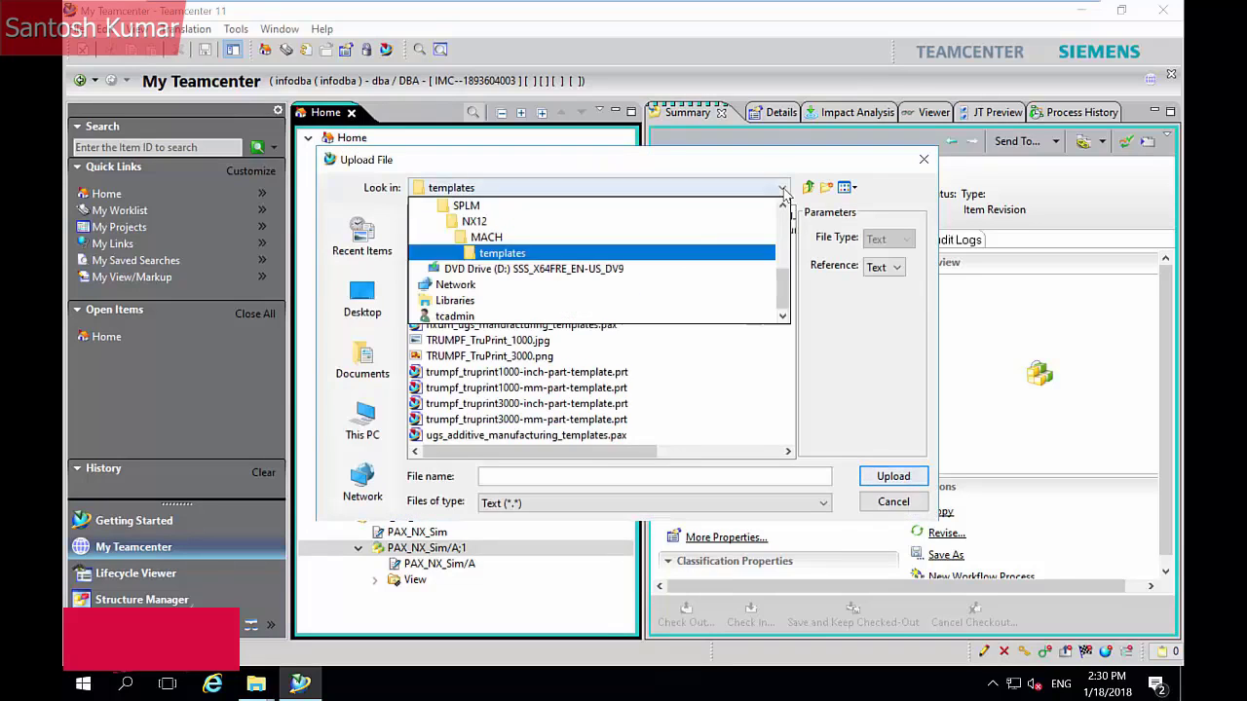
{"action": "left_click", "coordinate": [657, 230]}
{"action": "left_click_drag", "start_coordinate": [592, 451], "coordinate": [699, 451]}
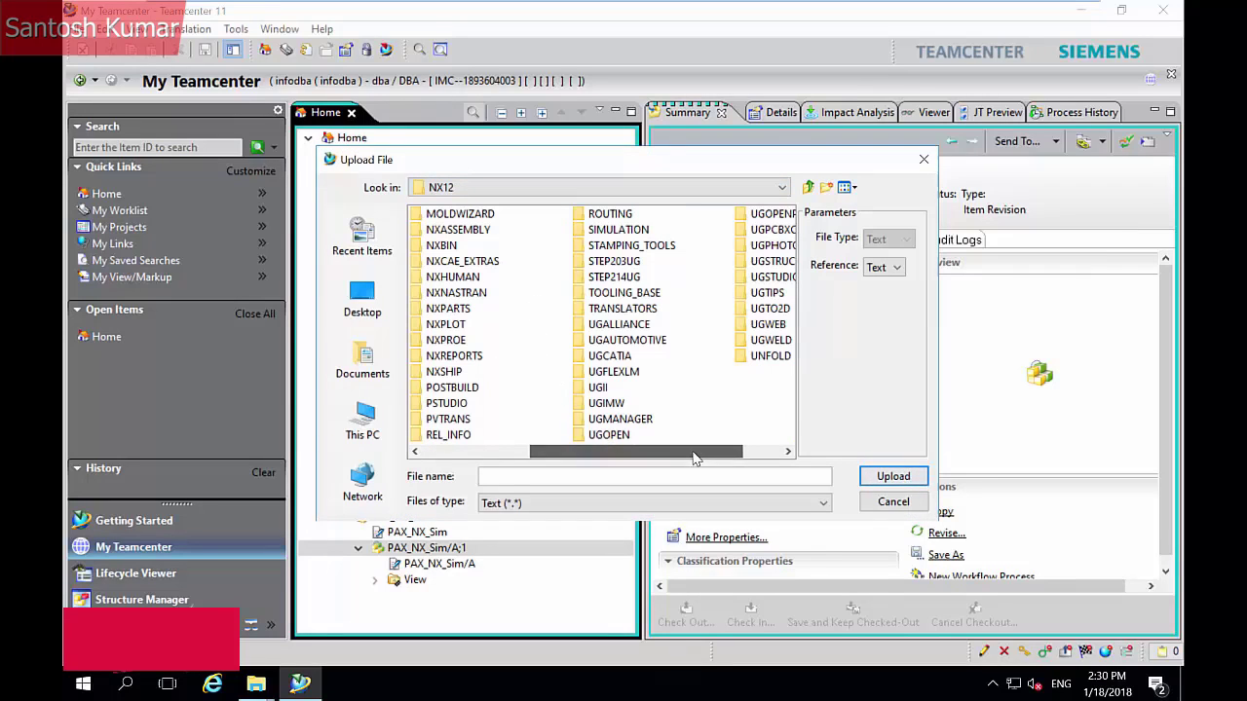
{"action": "left_click", "coordinate": [628, 231]}
{"action": "double_click", "coordinate": [582, 238]}
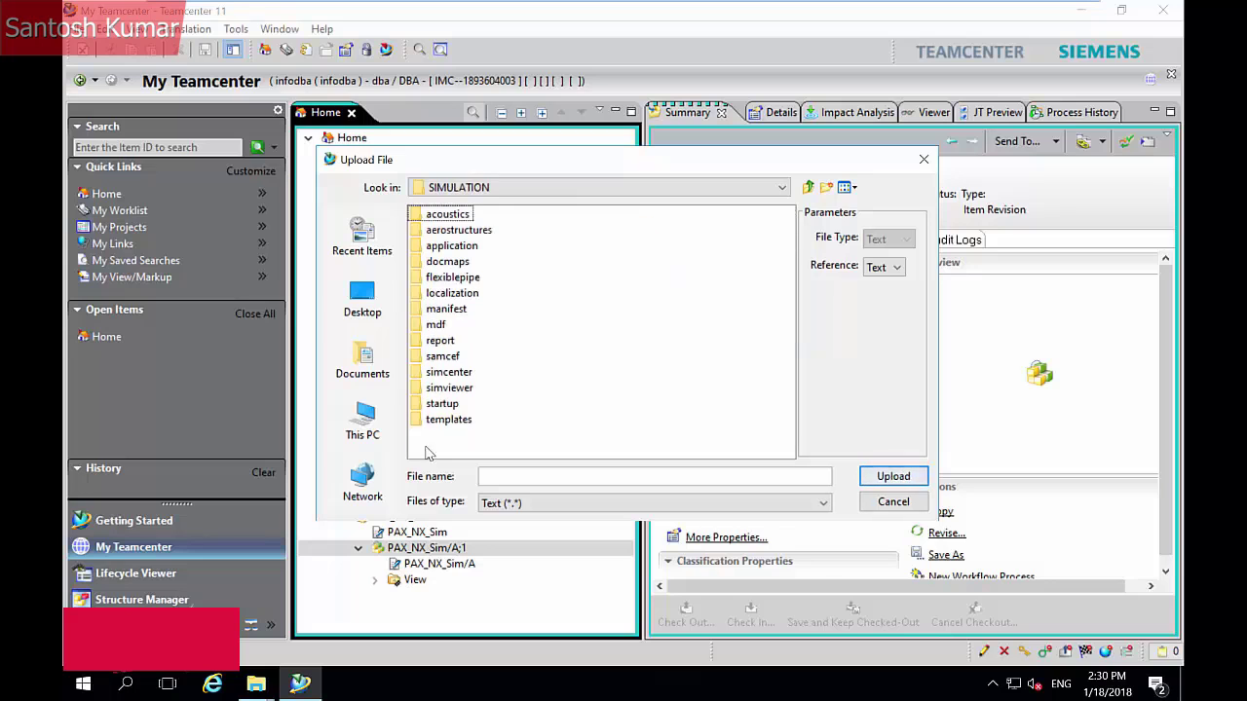
{"action": "double_click", "coordinate": [433, 435]}
{"action": "left_click_drag", "start_coordinate": [504, 460], "coordinate": [704, 460]}
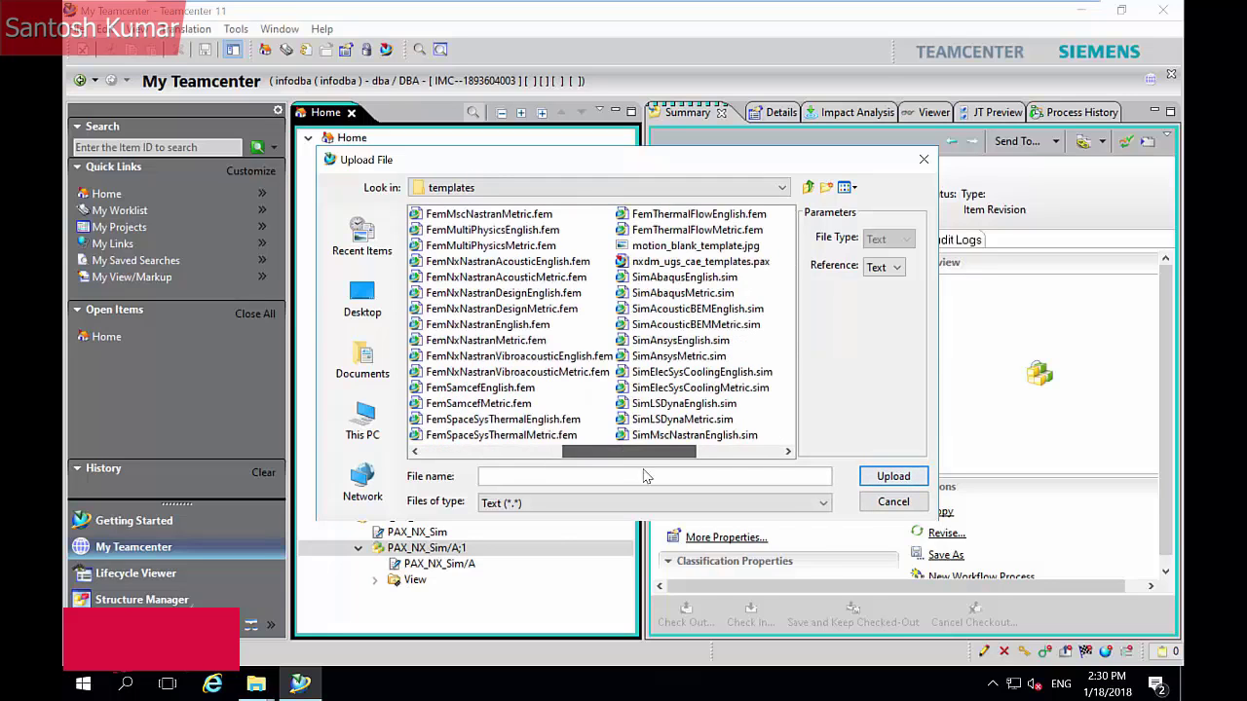
{"action": "left_click", "coordinate": [494, 261]}
{"action": "left_click", "coordinate": [892, 475]}
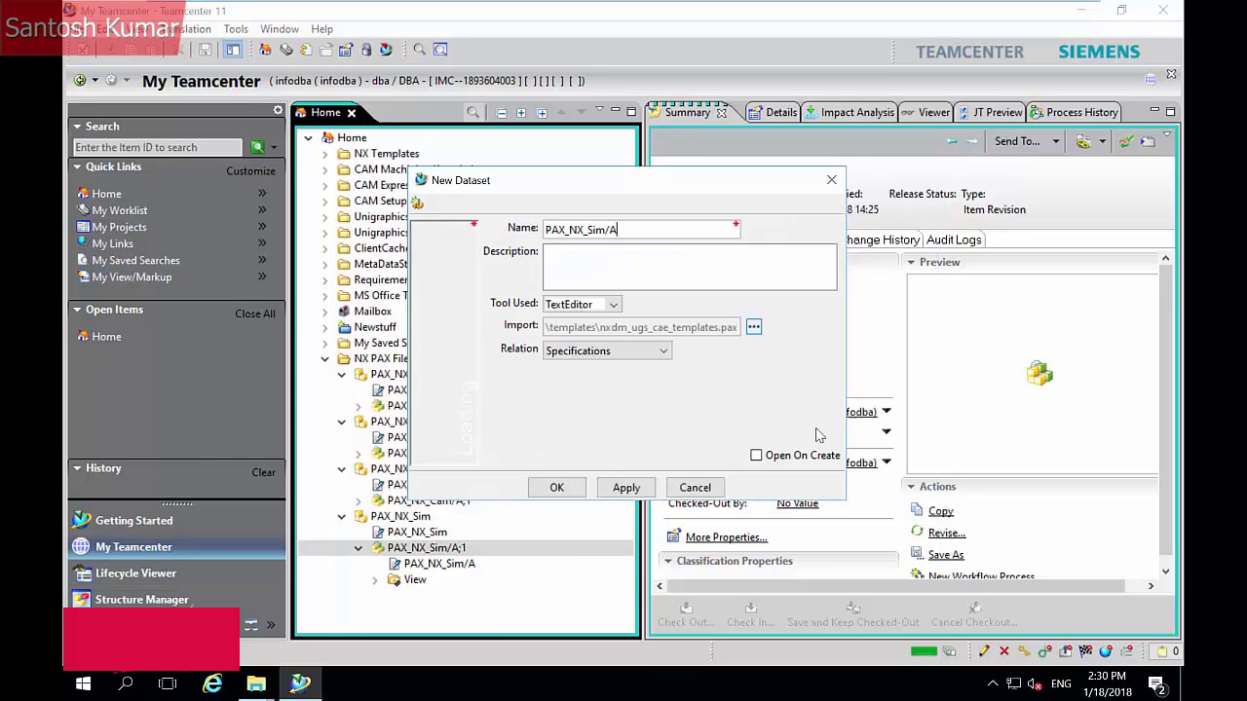
{"action": "left_click", "coordinate": [555, 487]}
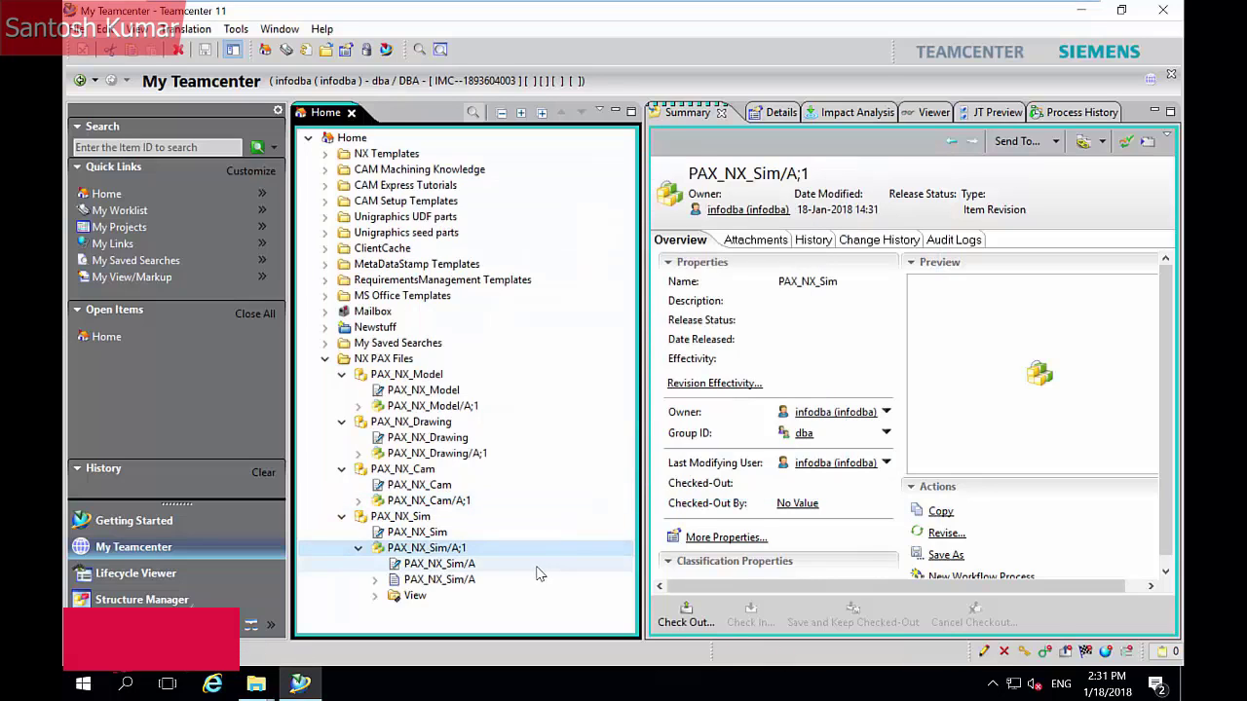
Review the PAX_NX_Sim/A dataset and expand the Cam, Drawing and Model revisions' datasets
{"action": "left_click", "coordinate": [533, 579]}
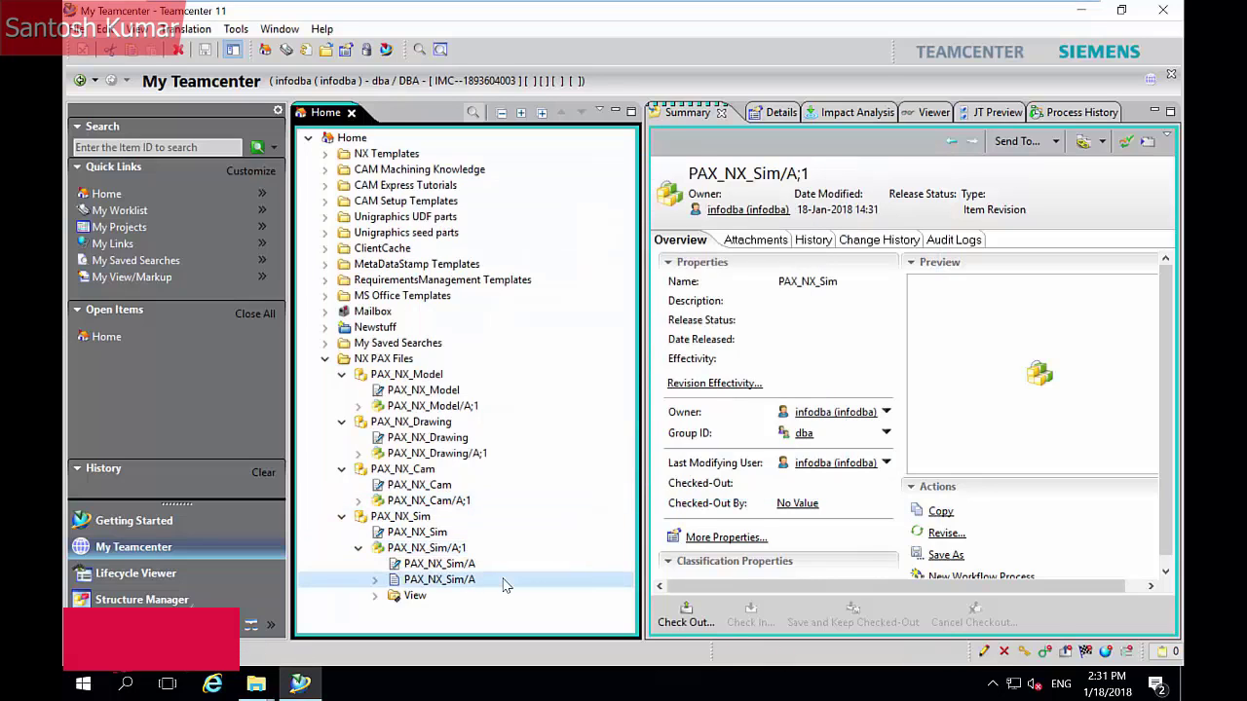
{"action": "left_click", "coordinate": [359, 499]}
{"action": "left_click", "coordinate": [358, 453]}
{"action": "scroll", "coordinate": [331, 390], "scroll_direction": "down", "scroll_amount": 3}
{"action": "scroll", "coordinate": [329, 378], "scroll_direction": "down", "scroll_amount": 2}
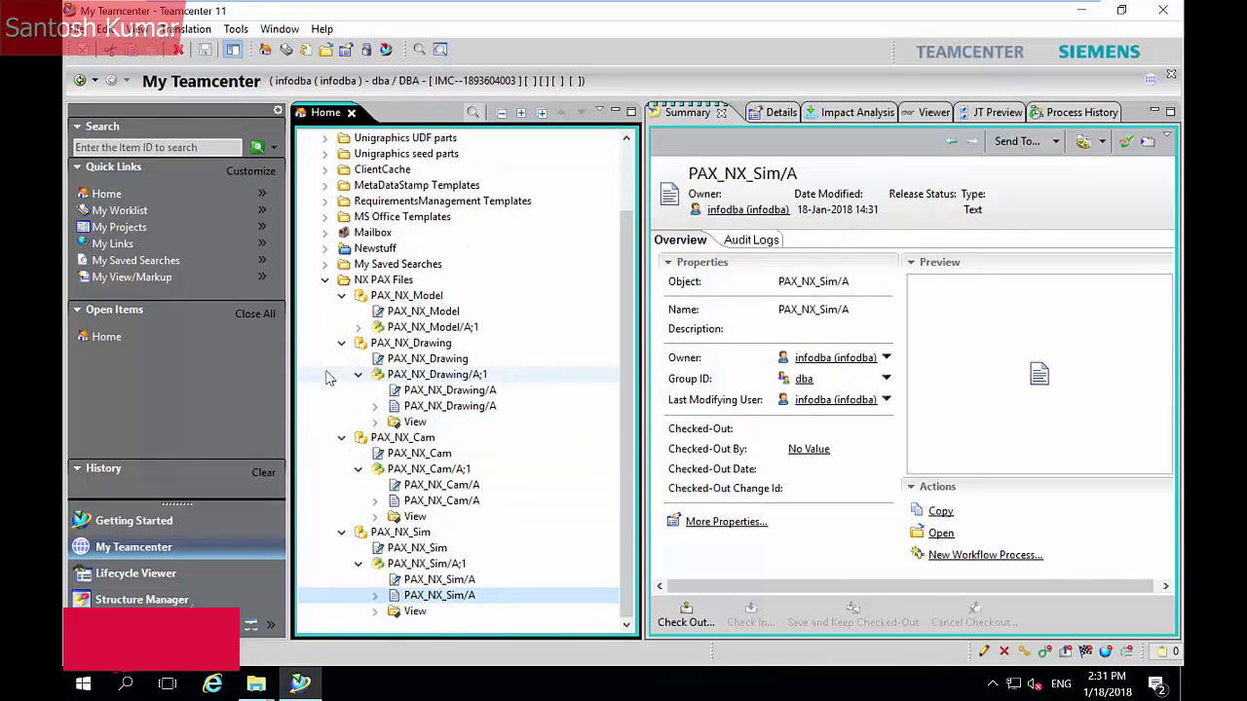
{"action": "left_click", "coordinate": [358, 328]}
Collapse the Model, Drawing, Cam and Sim items and their revisions
{"action": "left_click", "coordinate": [358, 327]}
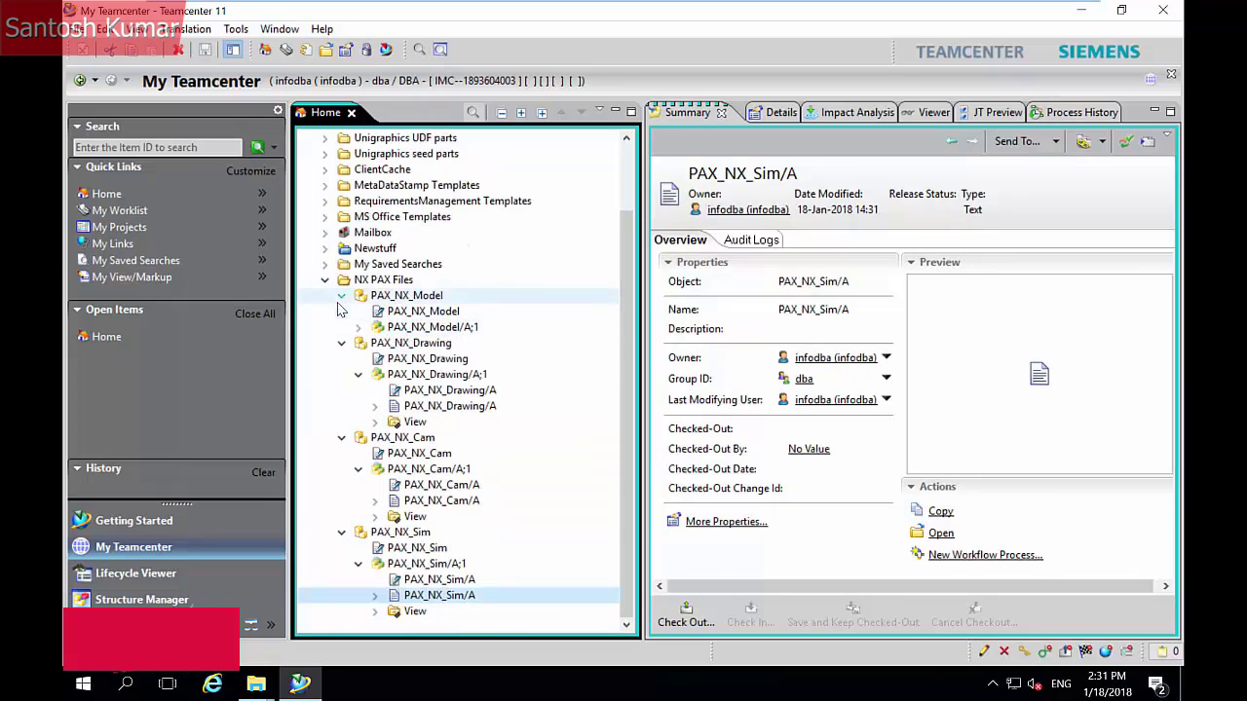
{"action": "left_click", "coordinate": [340, 295]}
{"action": "left_click", "coordinate": [358, 374]}
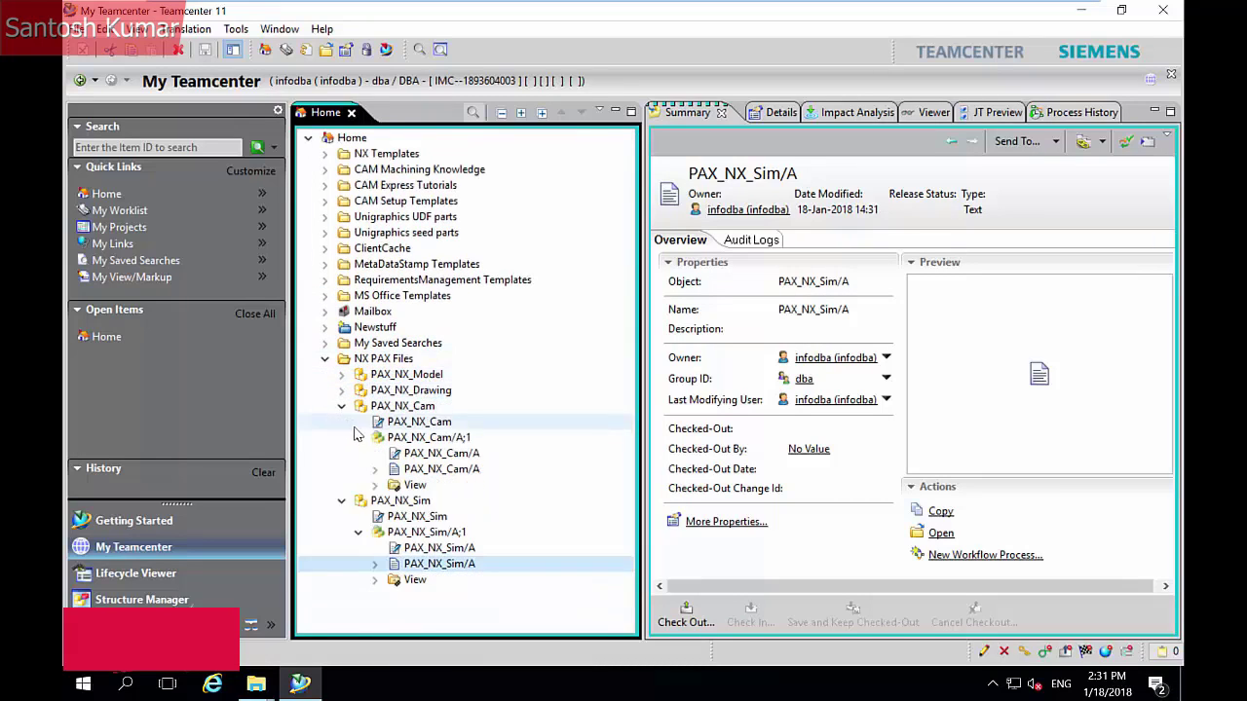
{"action": "left_click", "coordinate": [357, 437]}
{"action": "left_click", "coordinate": [341, 405]}
{"action": "left_click", "coordinate": [357, 453]}
{"action": "left_click", "coordinate": [341, 422]}
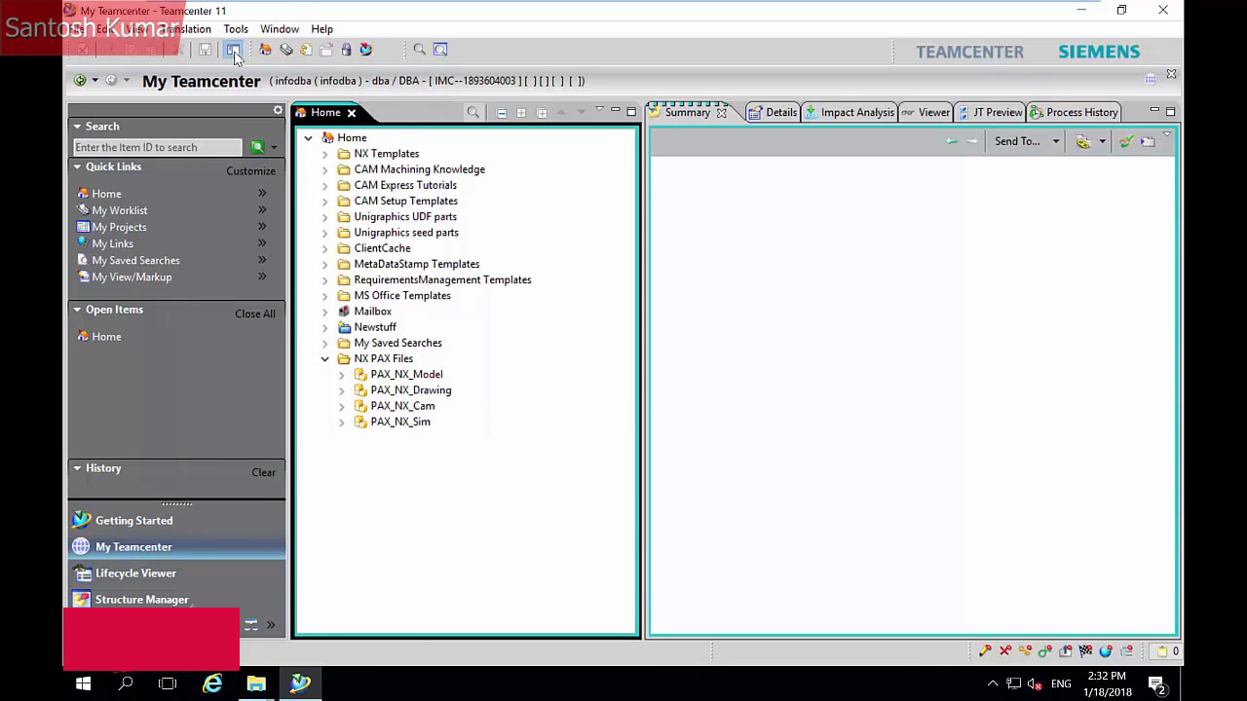
Define TC_NX_FileNewPAXFiles_NX12 in Interface.NX, described 'PAX Files for NX 12', multi-valued
{"action": "left_click", "coordinate": [103, 30]}
{"action": "left_click", "coordinate": [147, 310]}
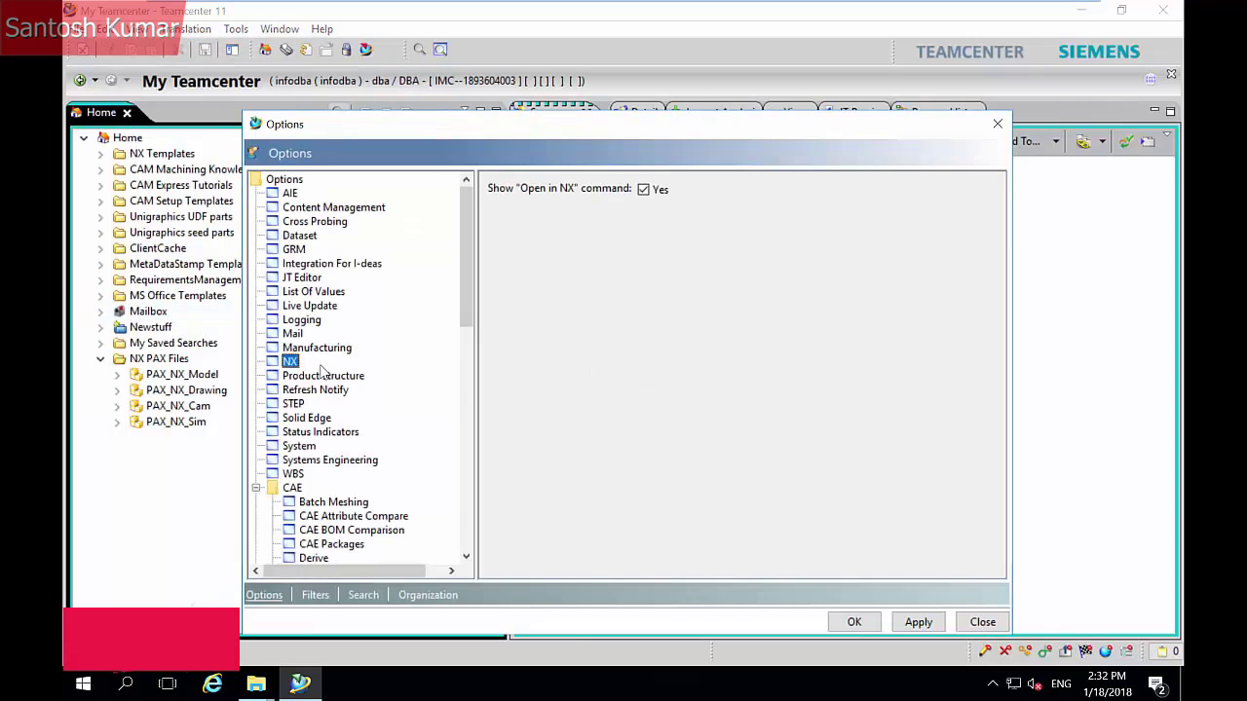
{"action": "left_click", "coordinate": [315, 599]}
{"action": "type", "text": "TC_NX_FileNewPAXFiles_NX12"}
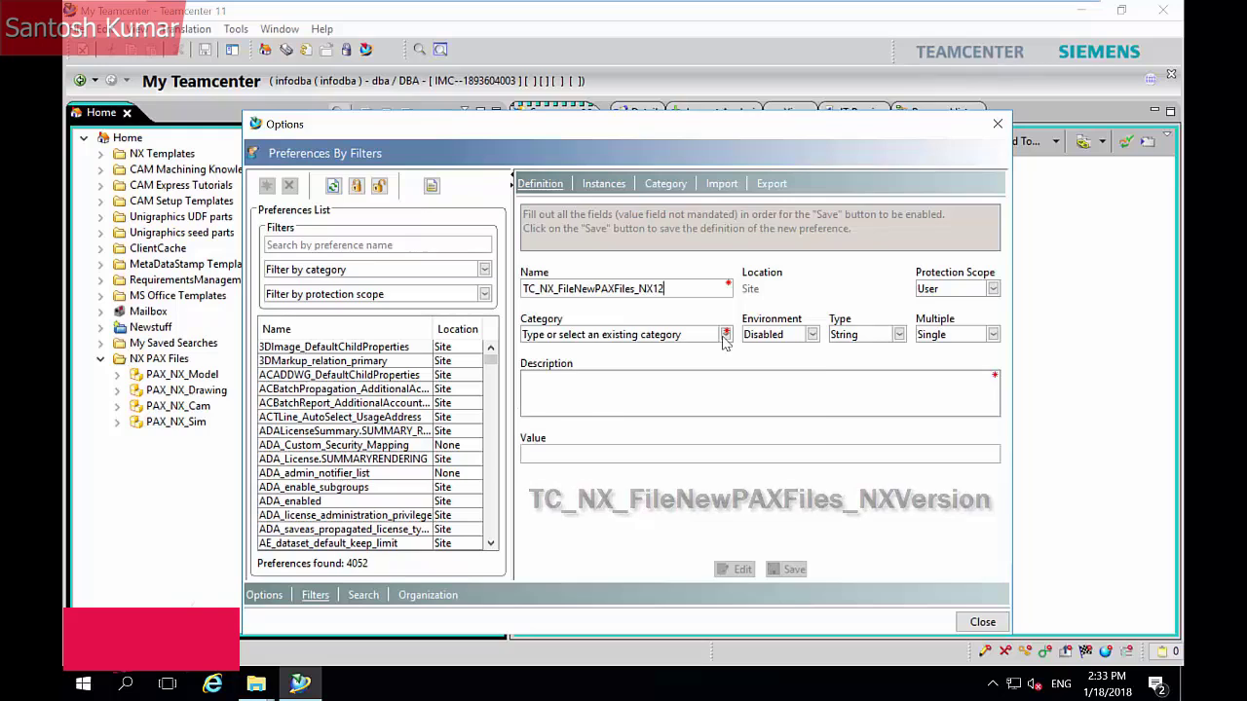
{"action": "left_click", "coordinate": [725, 334]}
{"action": "left_click", "coordinate": [584, 348]}
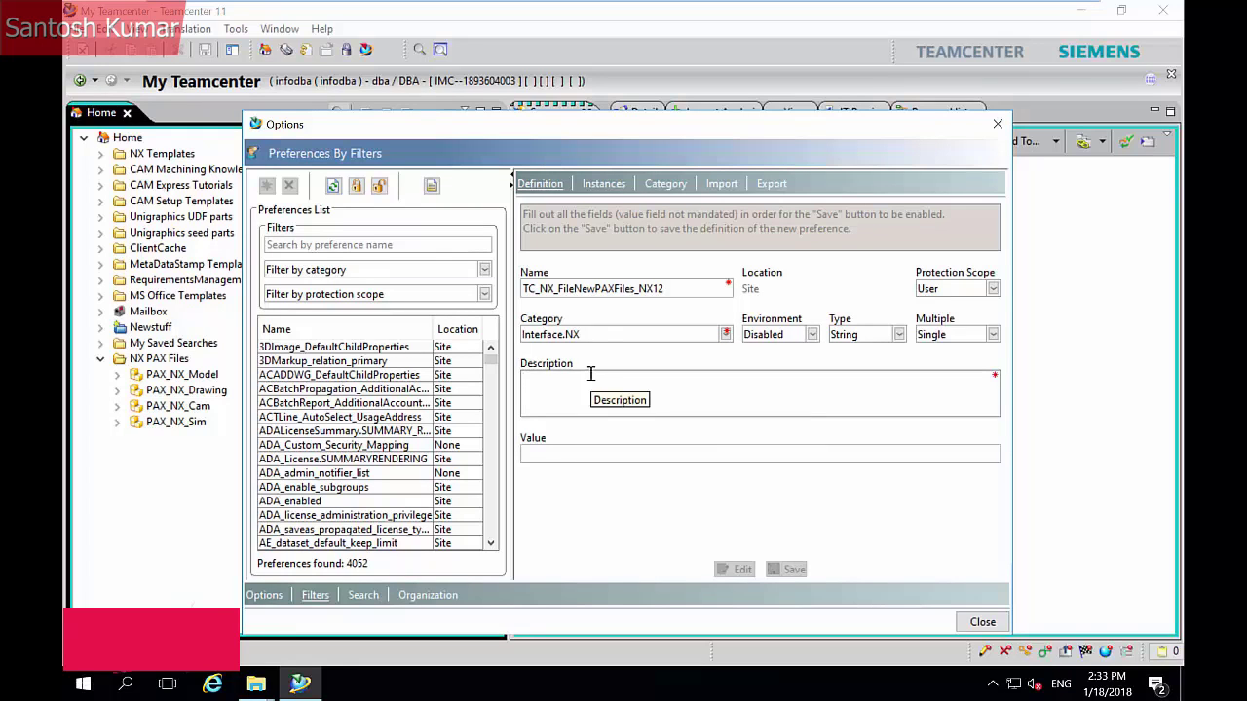
{"action": "type", "text": "PAX Files for NX 12"}
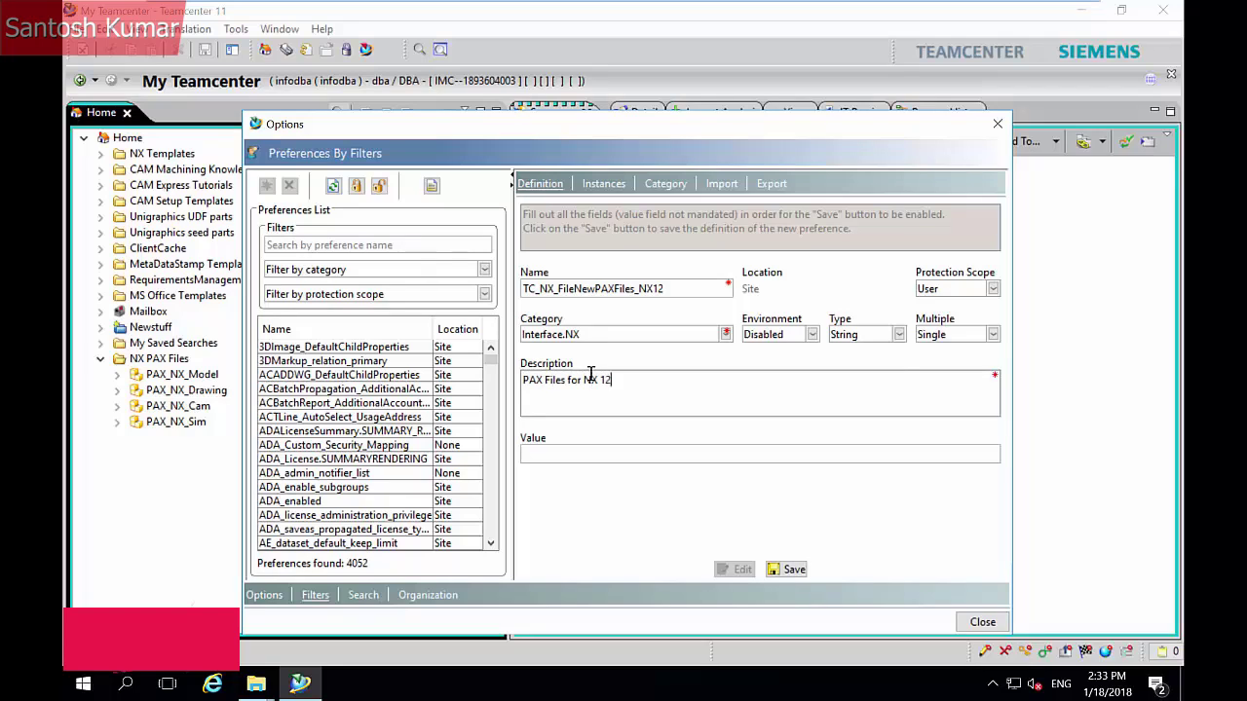
{"action": "left_click", "coordinate": [992, 336]}
{"action": "left_click", "coordinate": [974, 363]}
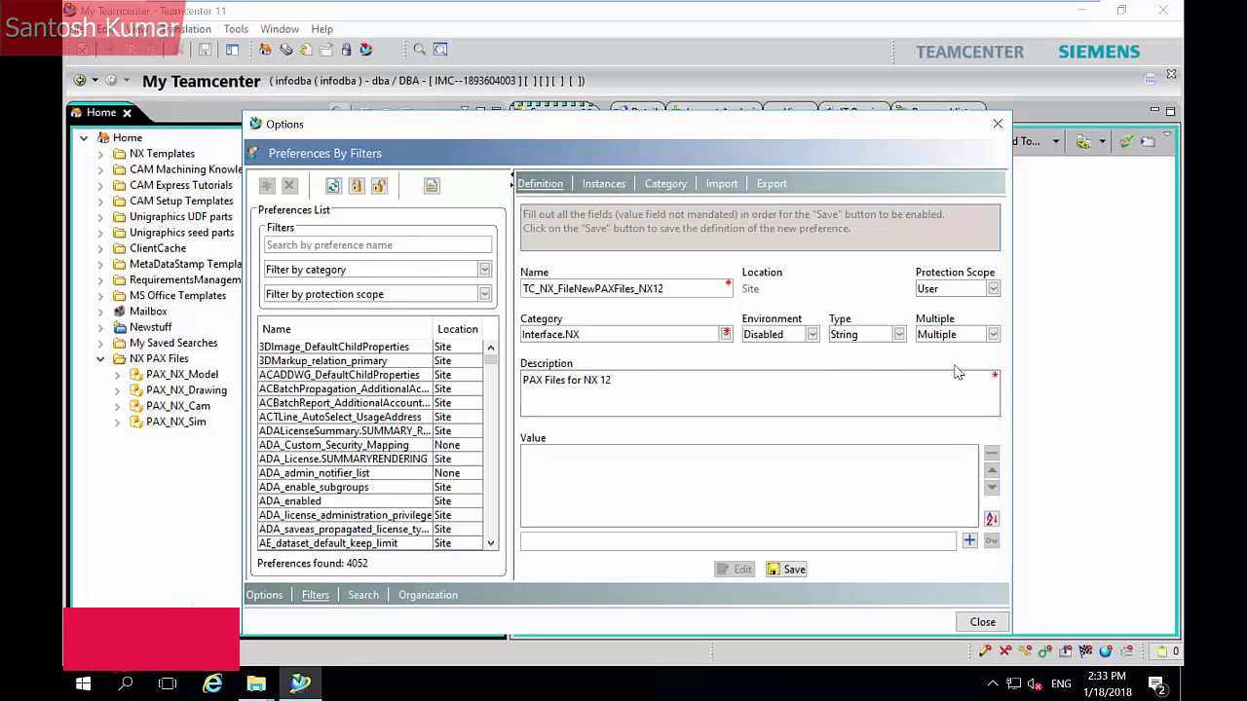
Add values PAX_NX_Model and PAX_NX_Drawing to the preference
{"action": "left_click_drag", "start_coordinate": [539, 137], "coordinate": [568, 91]}
{"action": "left_click", "coordinate": [646, 496]}
{"action": "type", "text": "P"}
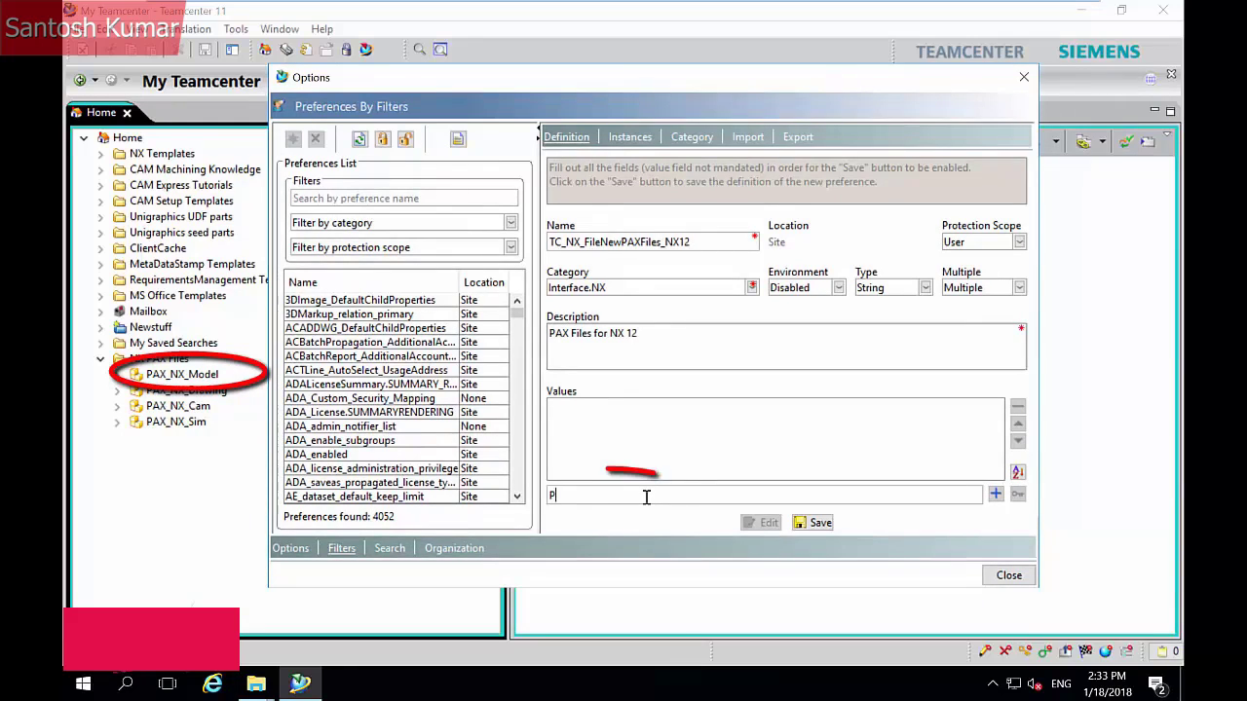
{"action": "type", "text": "AX_NX_M"}
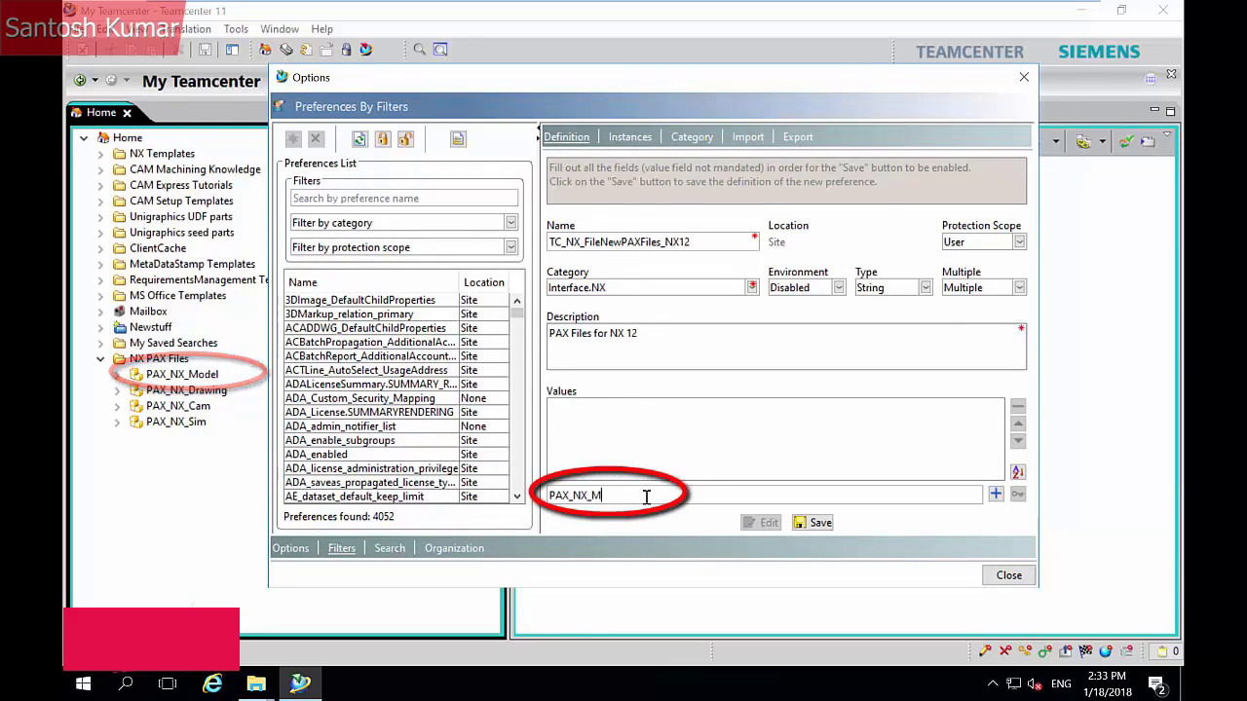
{"action": "type", "text": "odel"}
{"action": "left_click", "coordinate": [995, 494]}
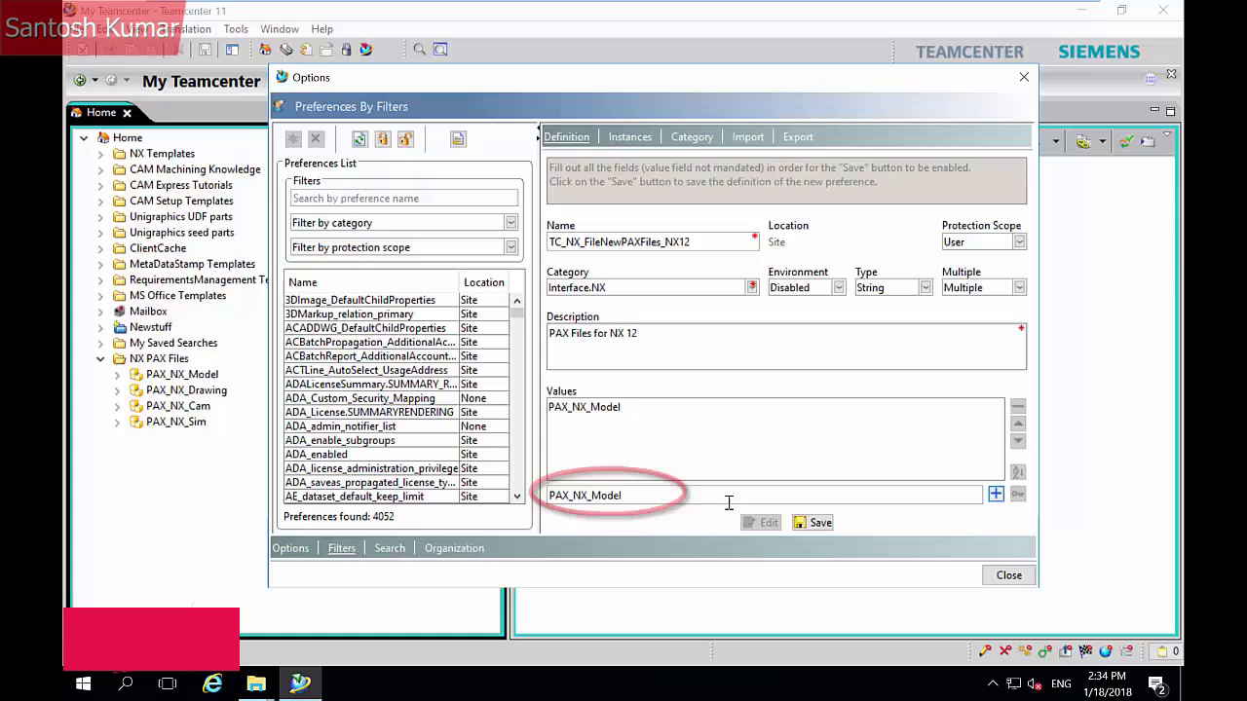
{"action": "left_click", "coordinate": [660, 496]}
{"action": "key", "text": "BackSpace"}
{"action": "key", "text": "BackSpace"}
{"action": "key", "text": "BackSpace"}
{"action": "key", "text": "BackSpace"}
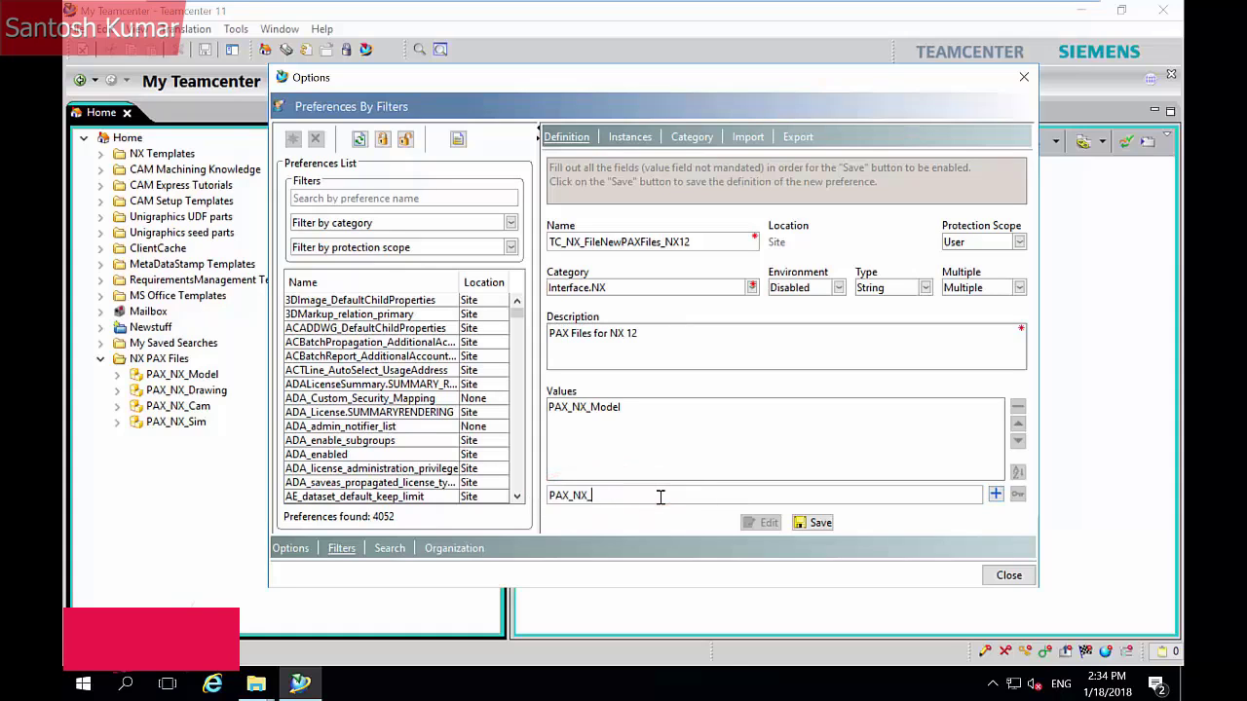
{"action": "type", "text": "Drawing"}
{"action": "left_click", "coordinate": [994, 495]}
Add values PAX_NX_Cam and PAX_NX_Sim, then save the preference and close Options
{"action": "left_click_drag", "start_coordinate": [632, 496], "coordinate": [593, 496]}
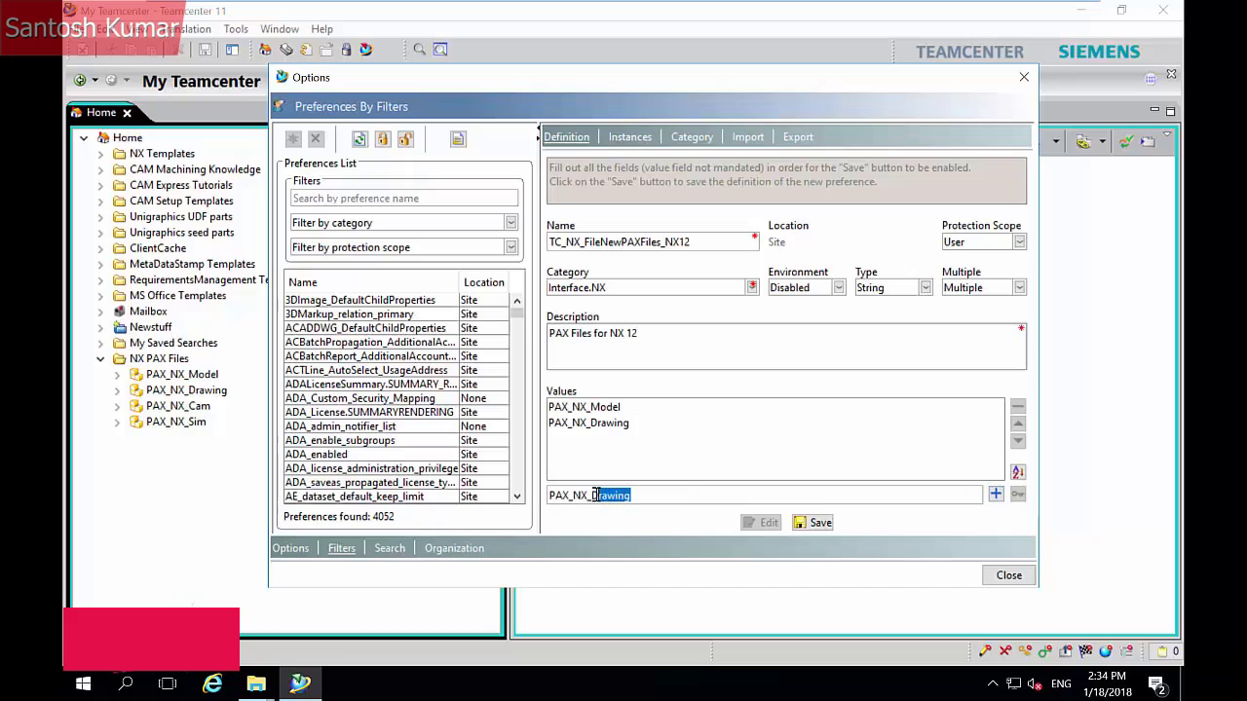
{"action": "type", "text": "Cam"}
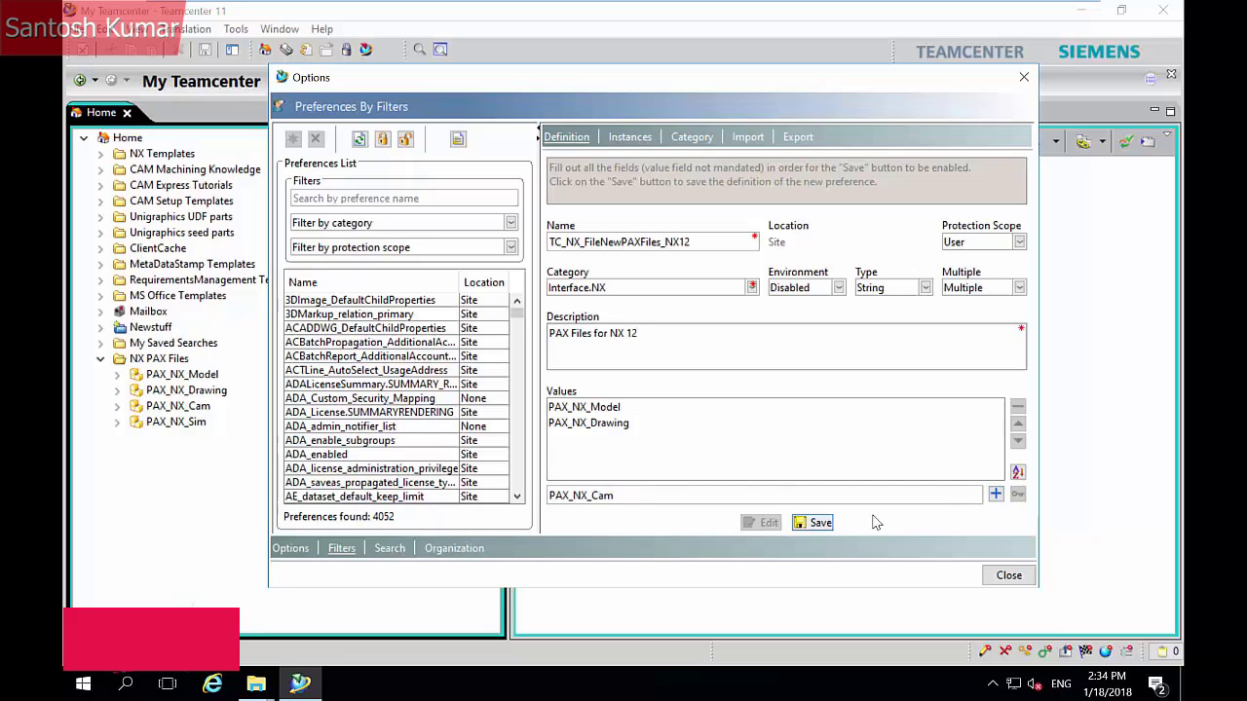
{"action": "left_click", "coordinate": [995, 495]}
{"action": "double_click", "coordinate": [634, 502]}
{"action": "left_click_drag", "start_coordinate": [632, 500], "coordinate": [592, 501]}
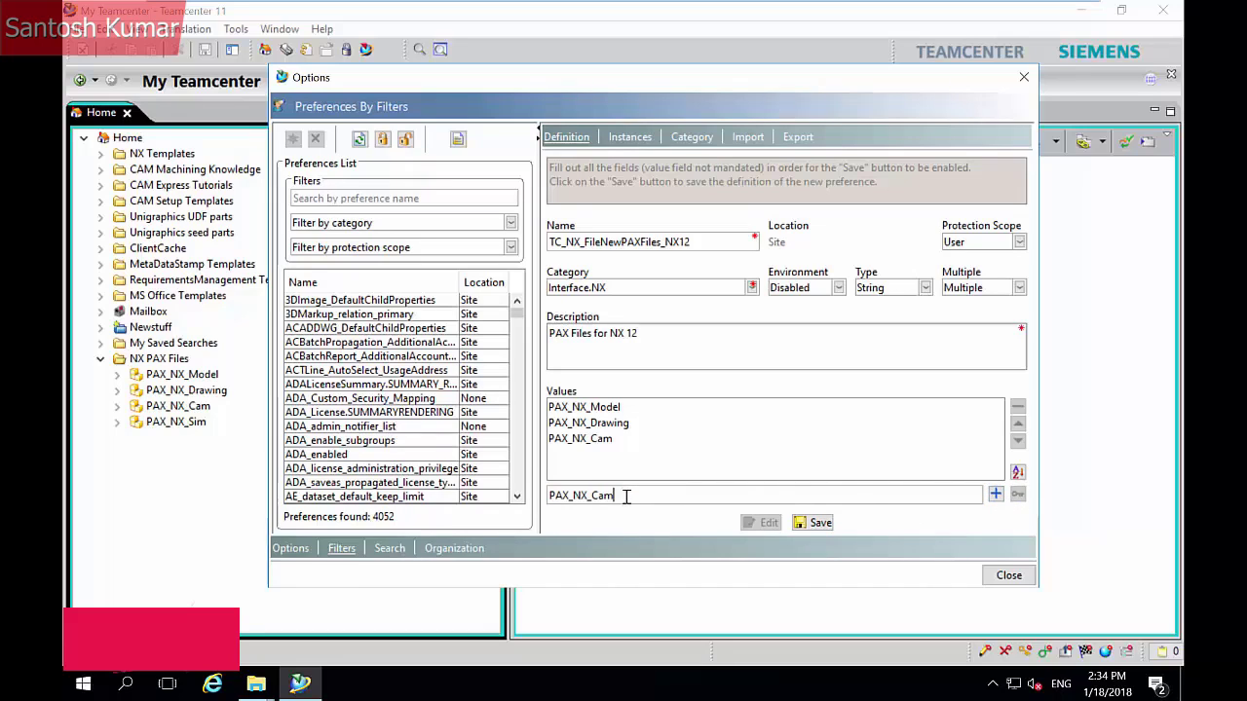
{"action": "type", "text": "Sim"}
{"action": "left_click", "coordinate": [995, 497]}
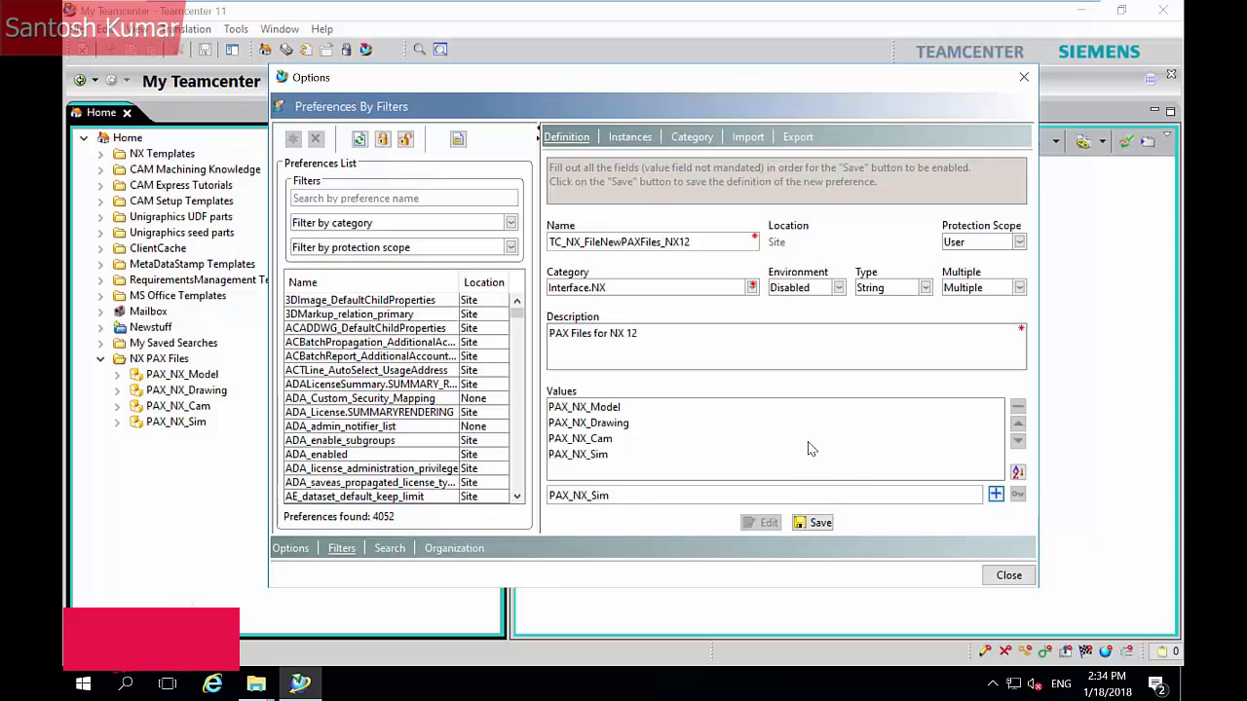
{"action": "left_click", "coordinate": [814, 524]}
{"action": "left_click", "coordinate": [1006, 576]}
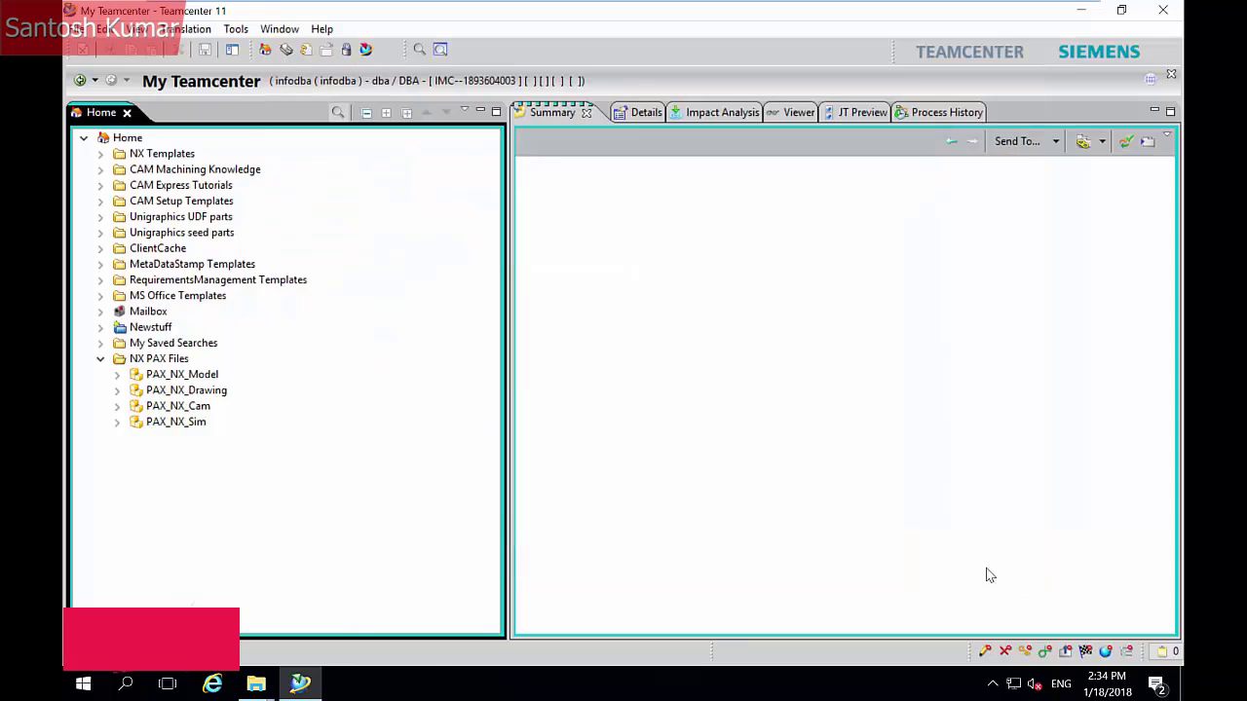
Launch NX 12 and review the Drawing, Simulation, Manufacturing and Model templates for a new item
{"action": "left_click", "coordinate": [366, 49]}
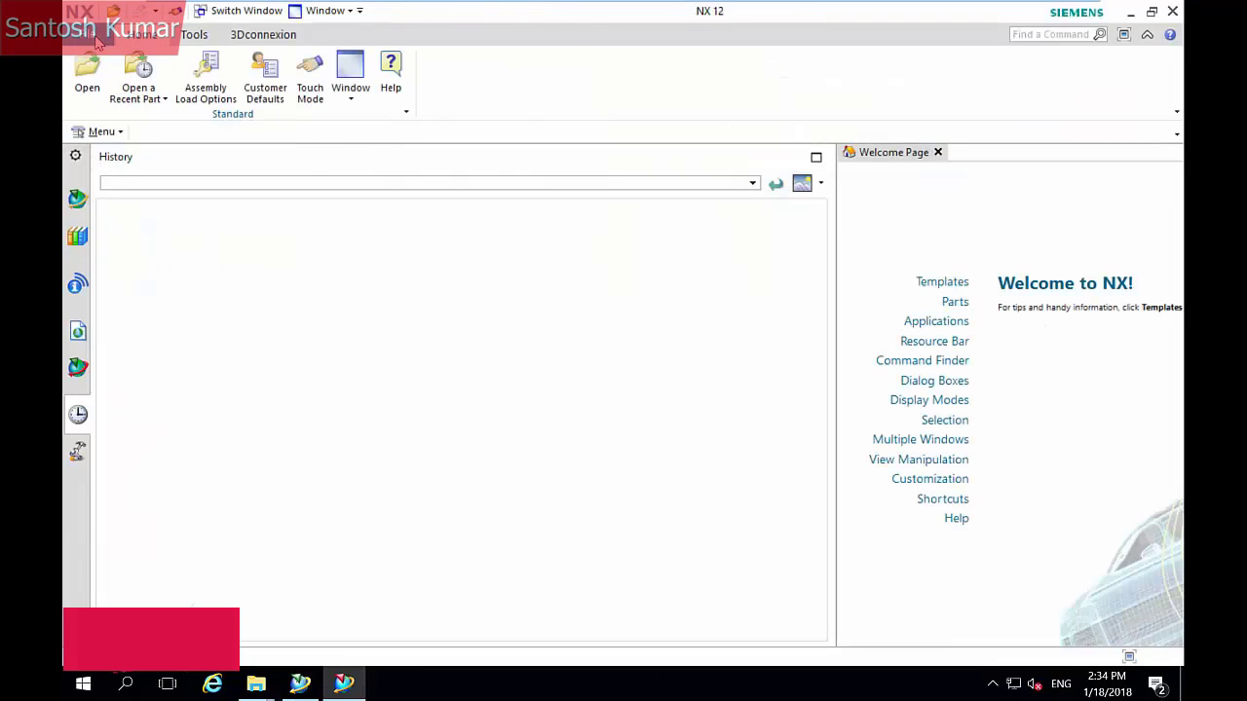
{"action": "left_click", "coordinate": [101, 37]}
{"action": "left_click", "coordinate": [317, 112]}
{"action": "left_click", "coordinate": [217, 145]}
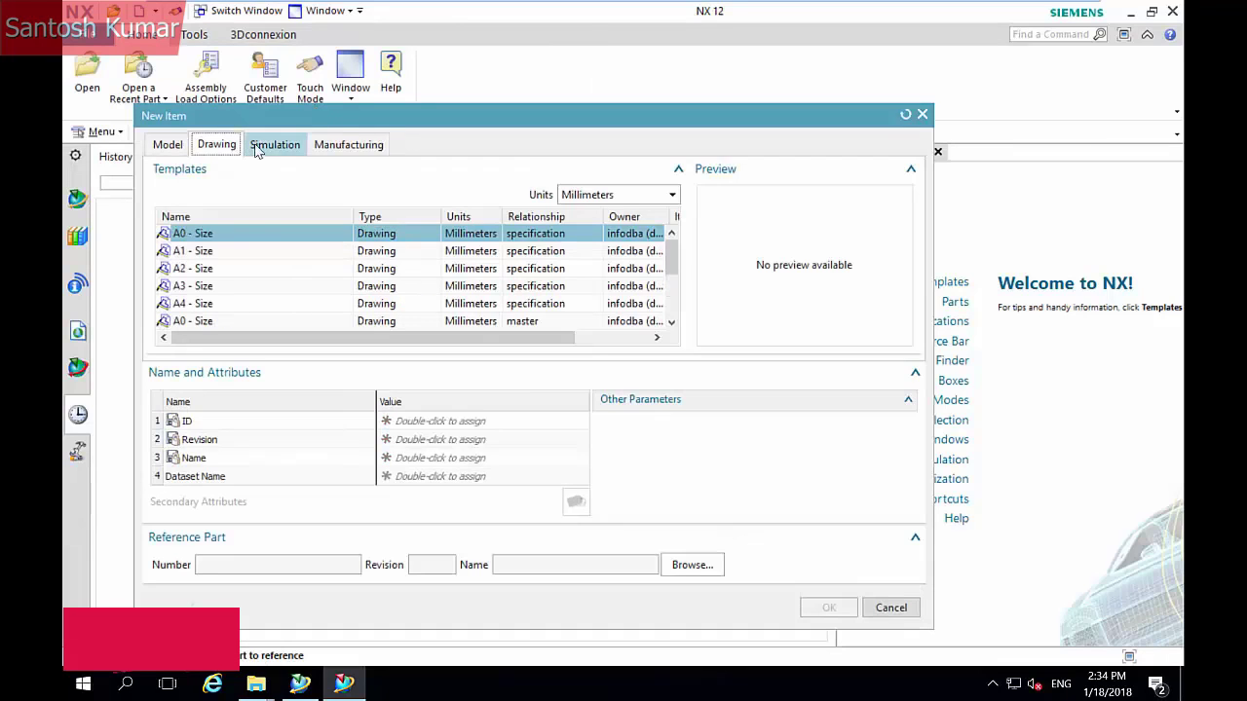
{"action": "left_click", "coordinate": [273, 144]}
{"action": "left_click", "coordinate": [332, 146]}
{"action": "left_click", "coordinate": [168, 144]}
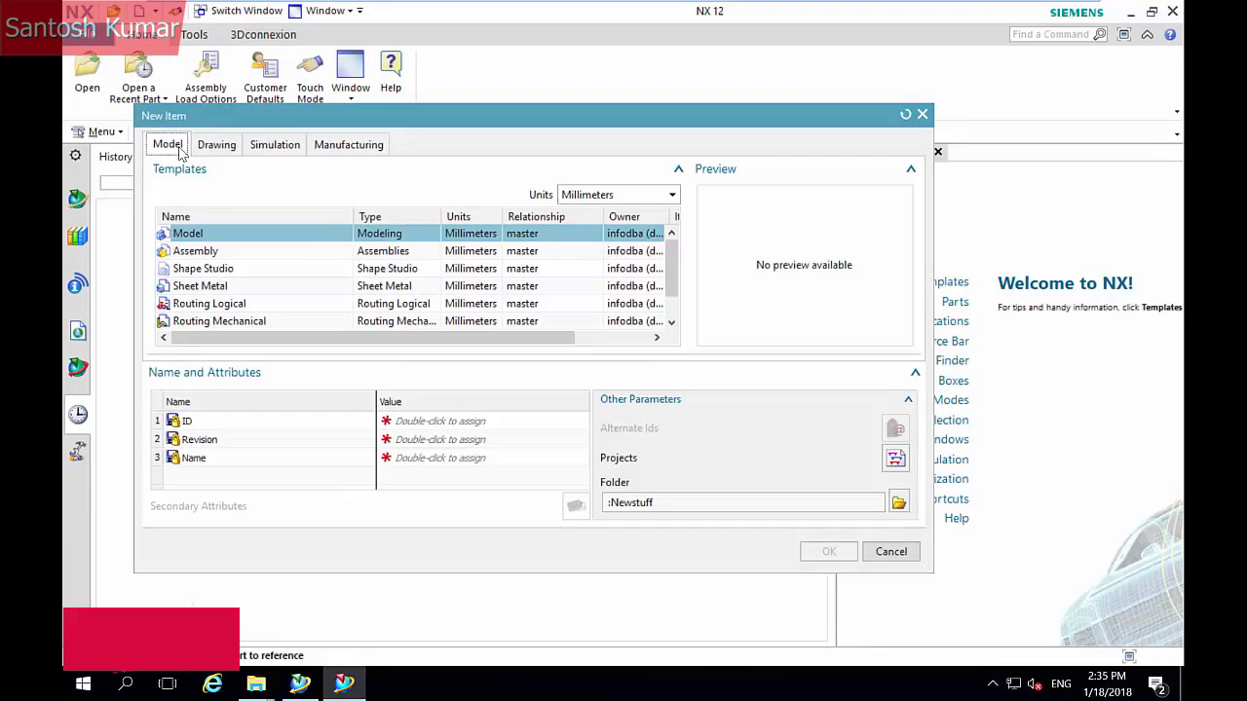
Create the Model item named 'Test Block' and widen the graphics area
{"action": "double_click", "coordinate": [435, 458]}
{"action": "type", "text": "Test Block"}
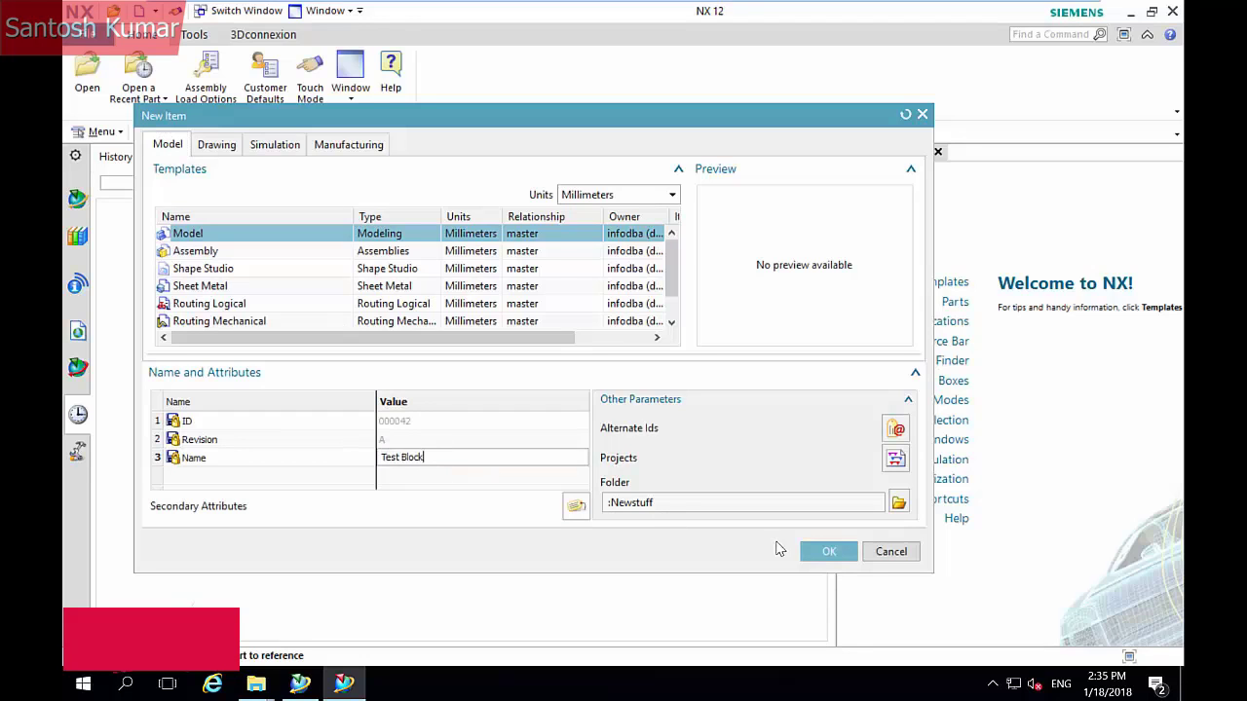
{"action": "left_click", "coordinate": [829, 551]}
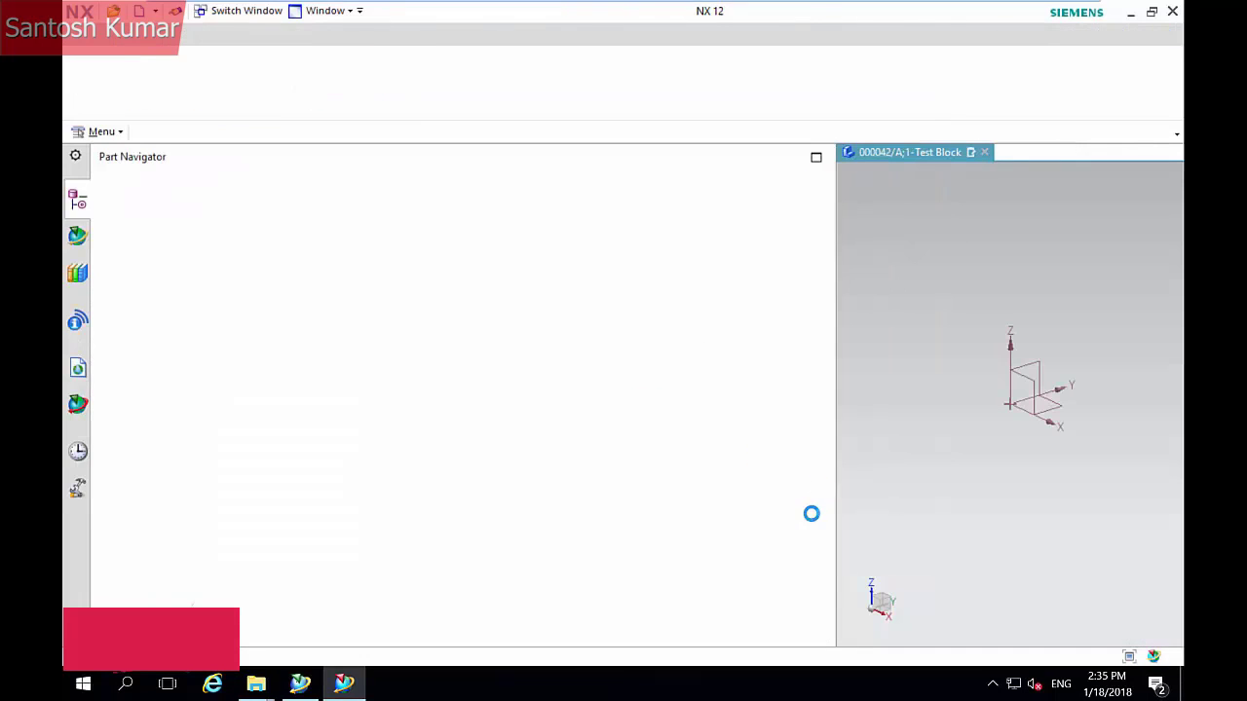
{"action": "left_click_drag", "start_coordinate": [780, 479], "coordinate": [363, 433]}
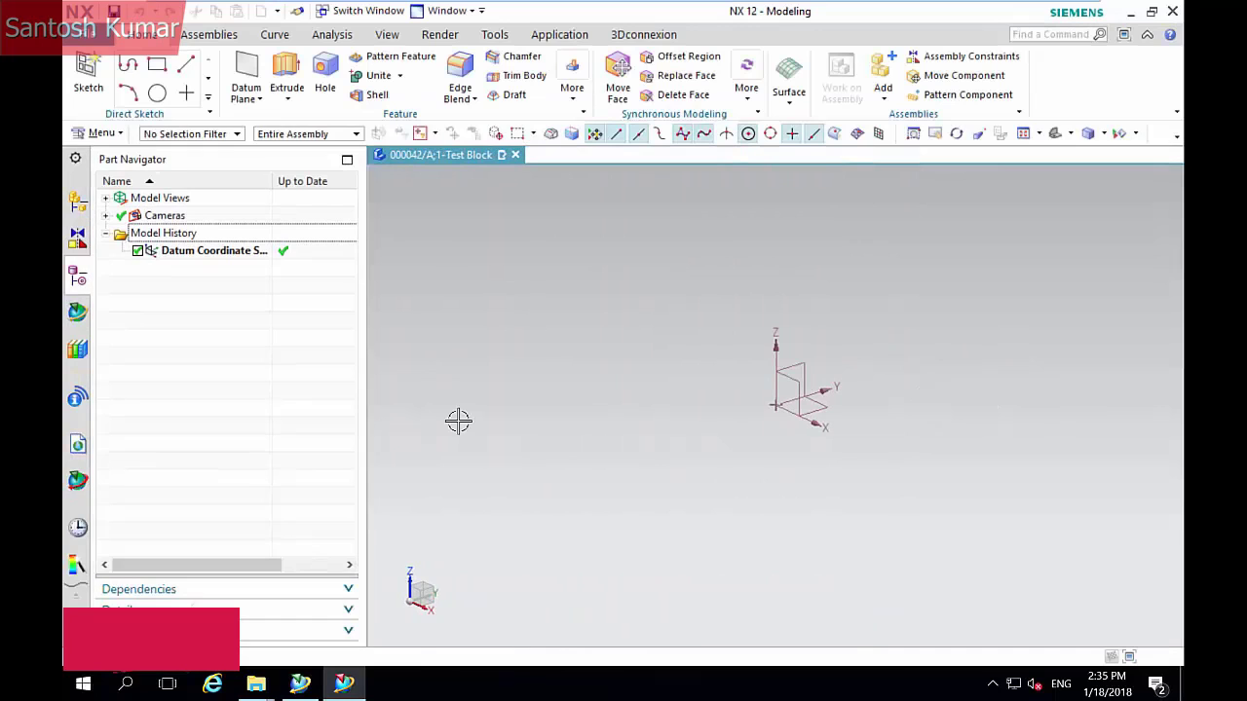
Close NX without saving, then expand PAX_NX_Model and its A;1 revision in Teamcenter
{"action": "left_click", "coordinate": [101, 36]}
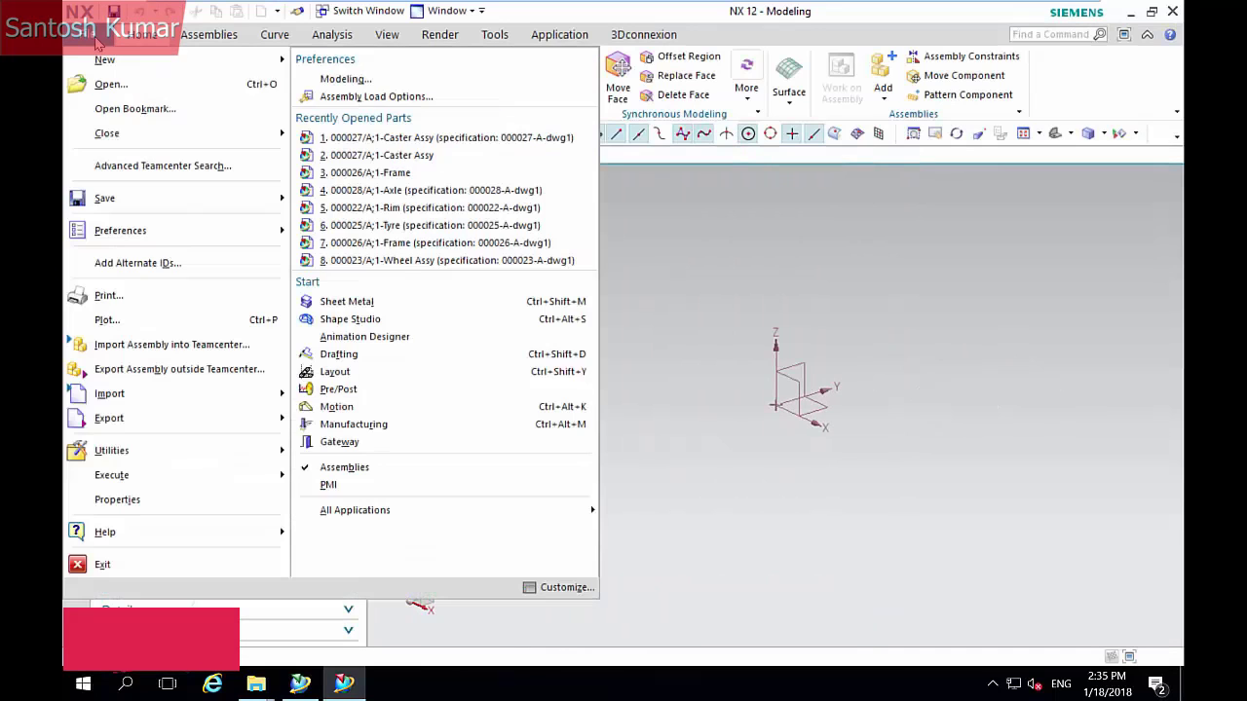
{"action": "left_click", "coordinate": [184, 566]}
{"action": "left_click", "coordinate": [580, 379]}
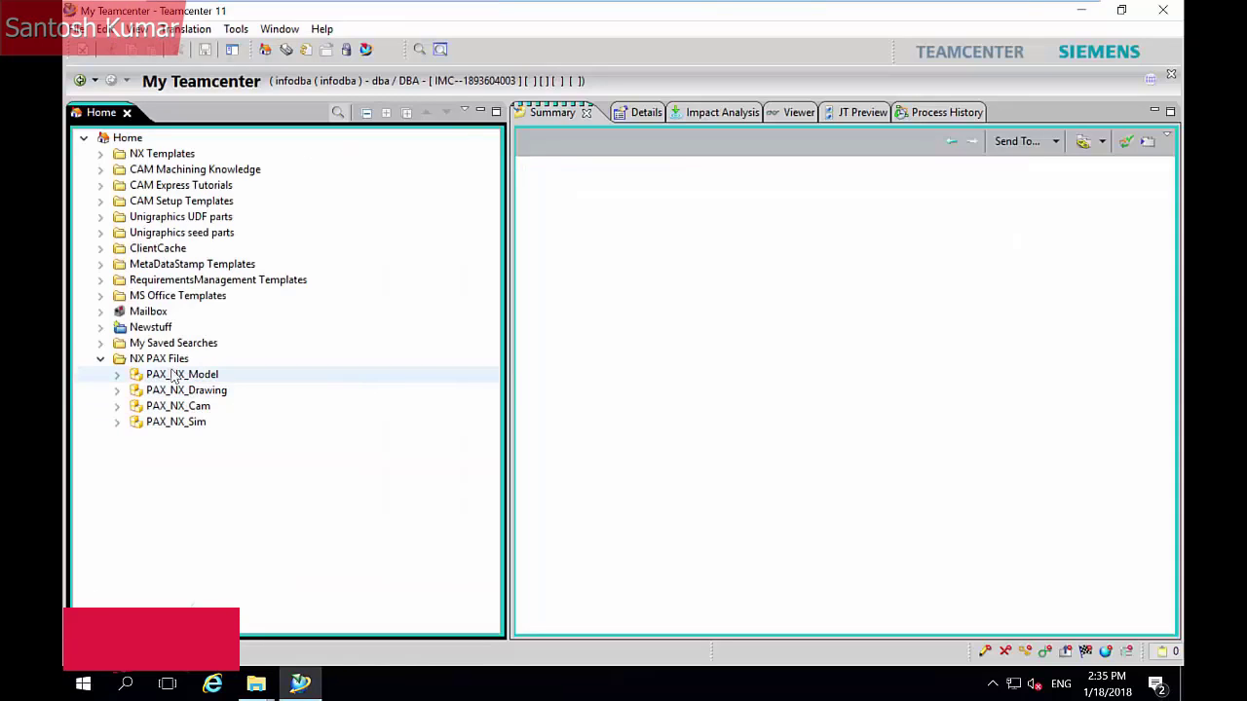
{"action": "left_click", "coordinate": [117, 376]}
{"action": "left_click", "coordinate": [133, 406]}
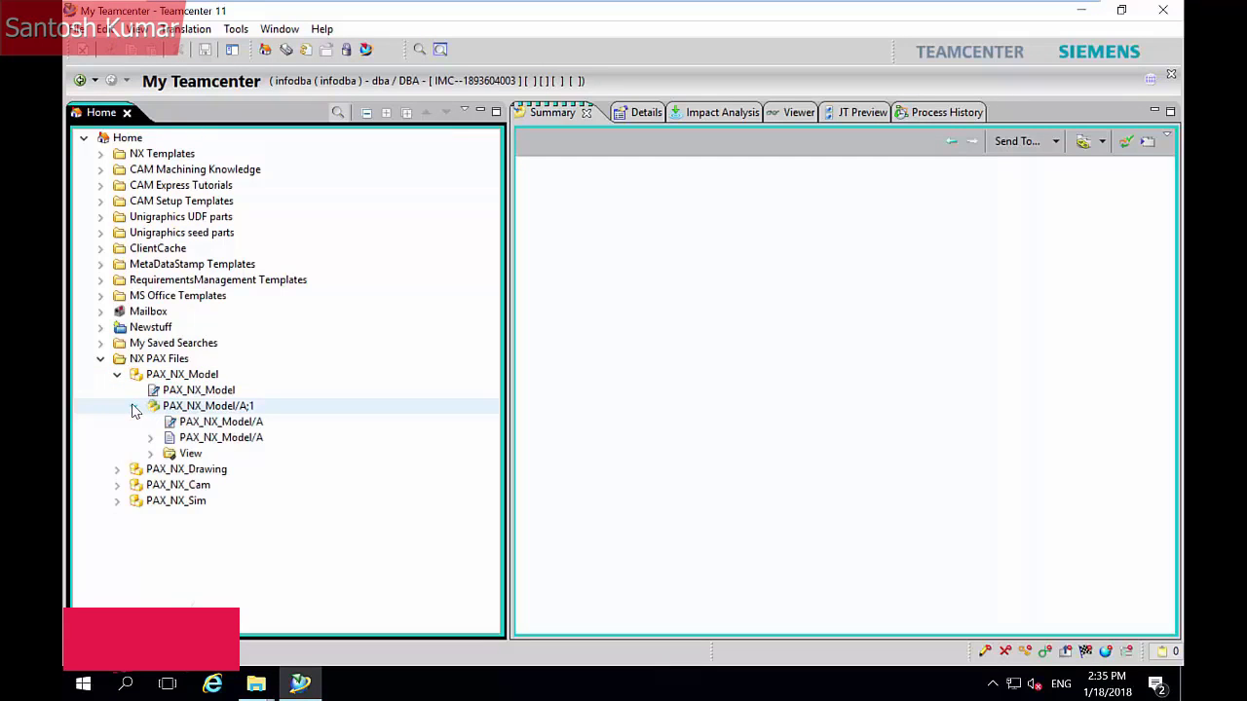